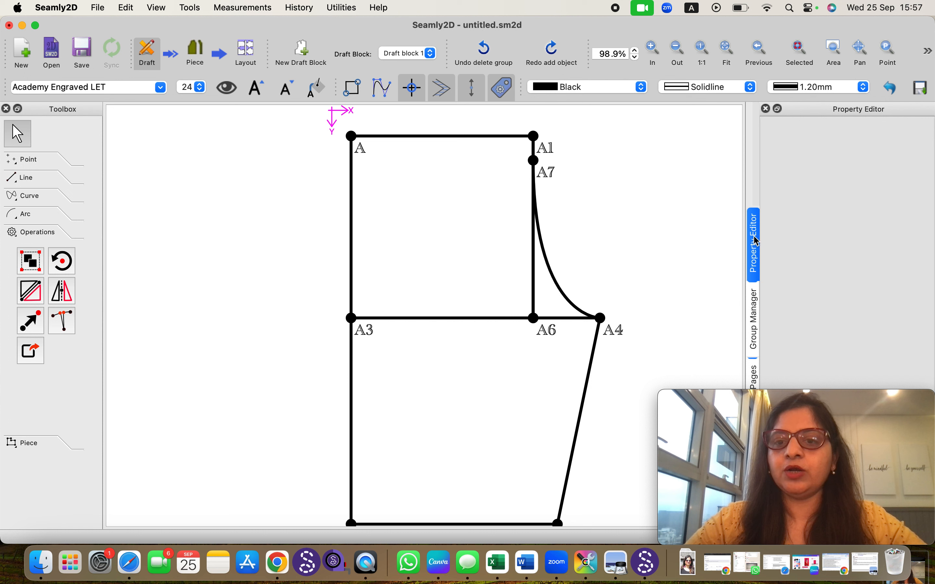
Create a new group named "test group" in the group manager
{"action": "left_click", "coordinate": [756, 321]}
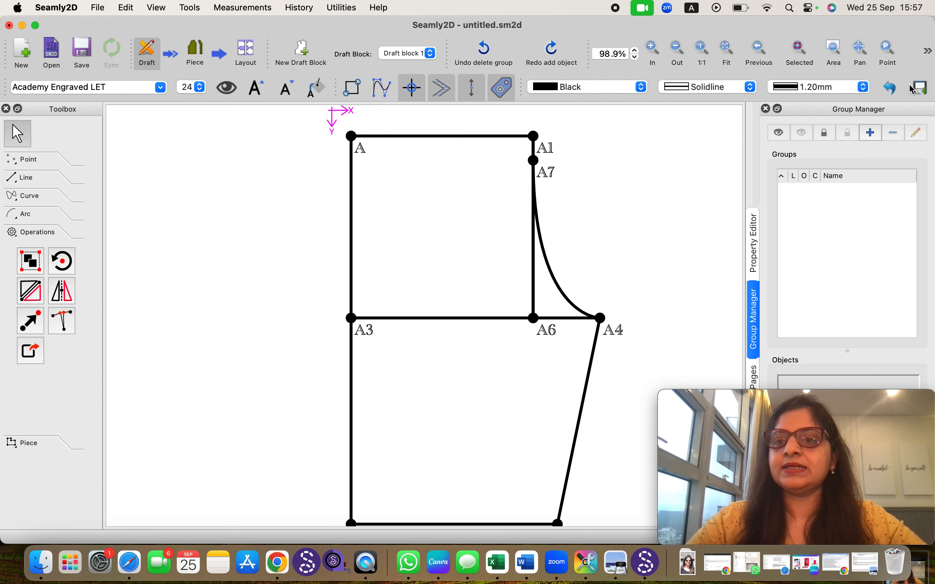
{"action": "left_click", "coordinate": [872, 133]}
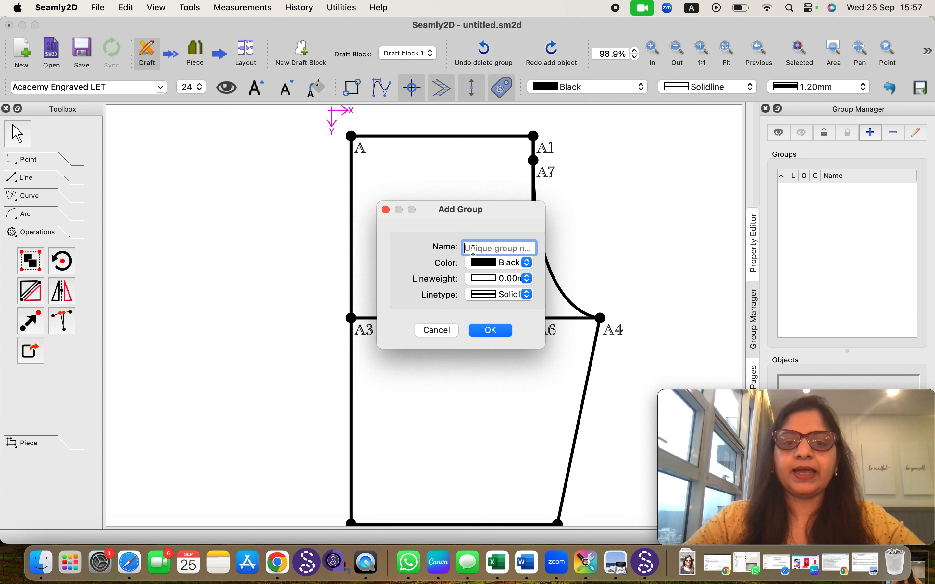
{"action": "type", "text": "test gr"}
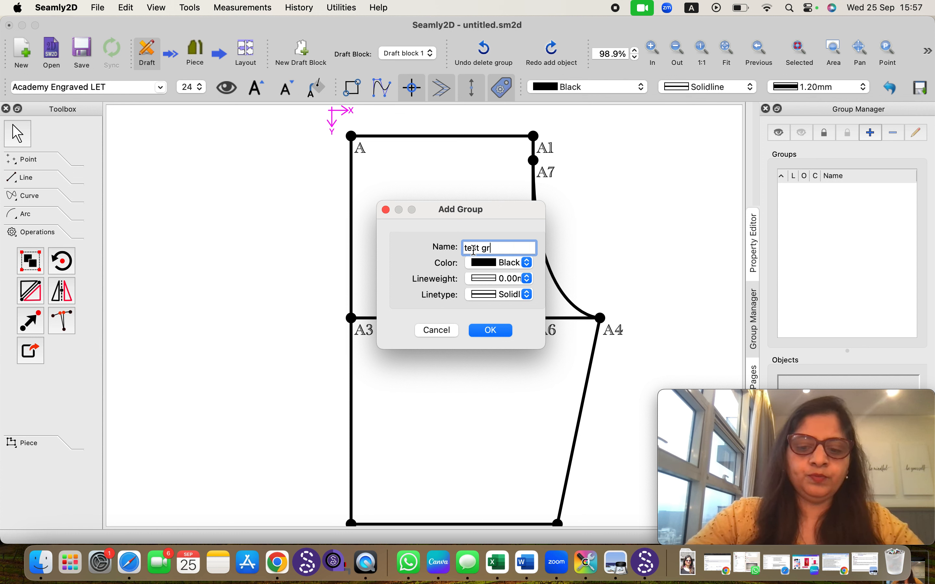
{"action": "type", "text": "oup"}
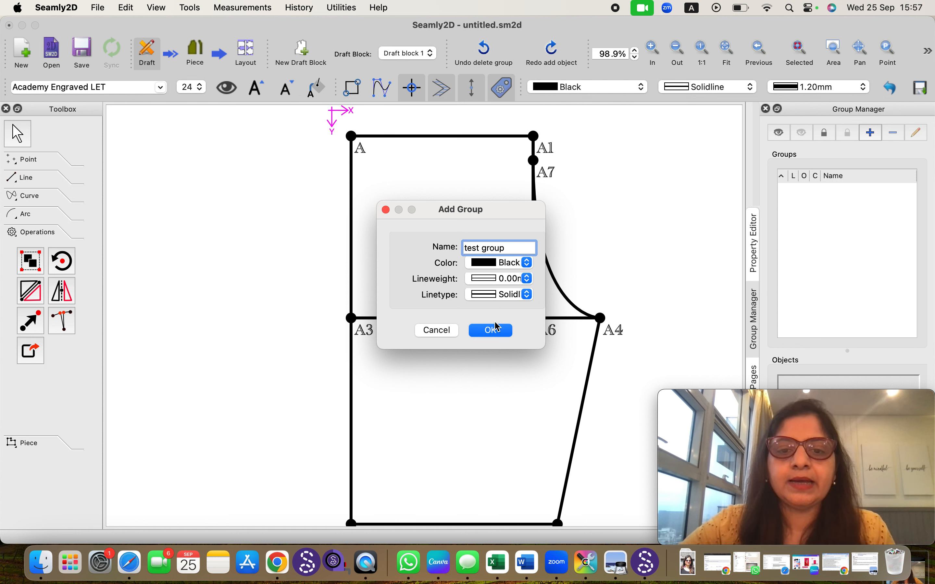
{"action": "left_click", "coordinate": [490, 331]}
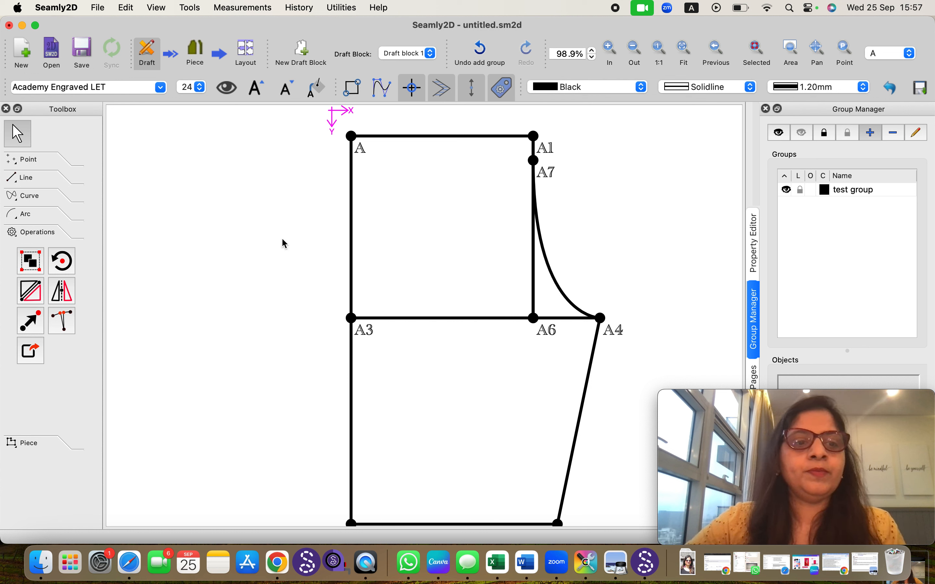
Add points A, A1, A7, A6, A4, A3, the A7–A4 curve and the A3–A4 line to "test group"
{"action": "left_click", "coordinate": [34, 264]}
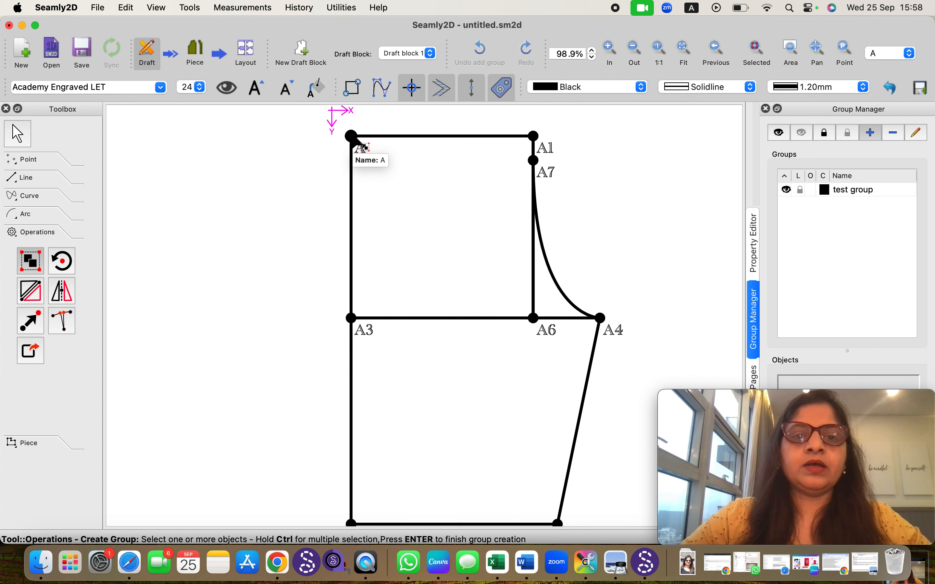
{"action": "left_click", "coordinate": [364, 146]}
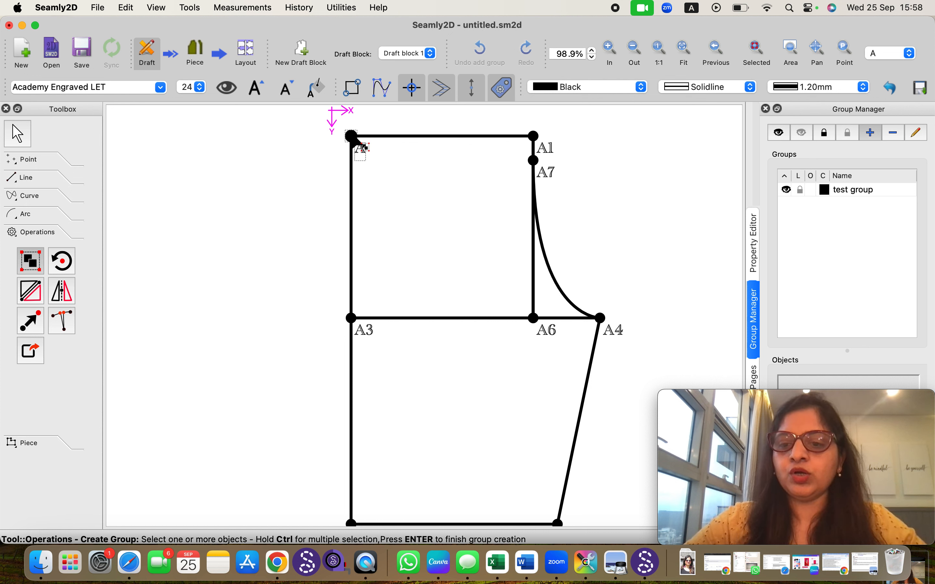
{"action": "left_click", "coordinate": [545, 148], "text": "ctrl"}
{"action": "left_click", "coordinate": [536, 162], "text": "ctrl"}
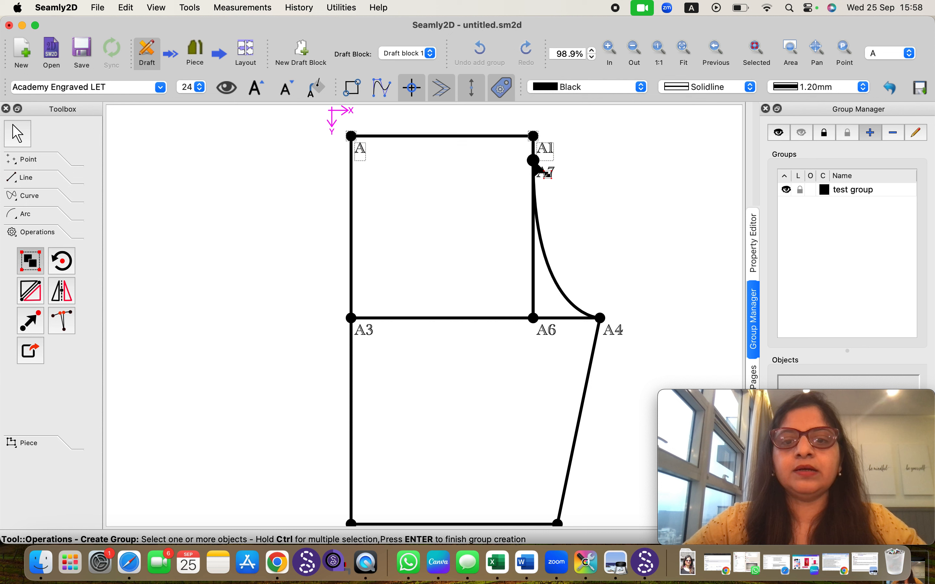
{"action": "left_click", "coordinate": [541, 248], "text": "ctrl"}
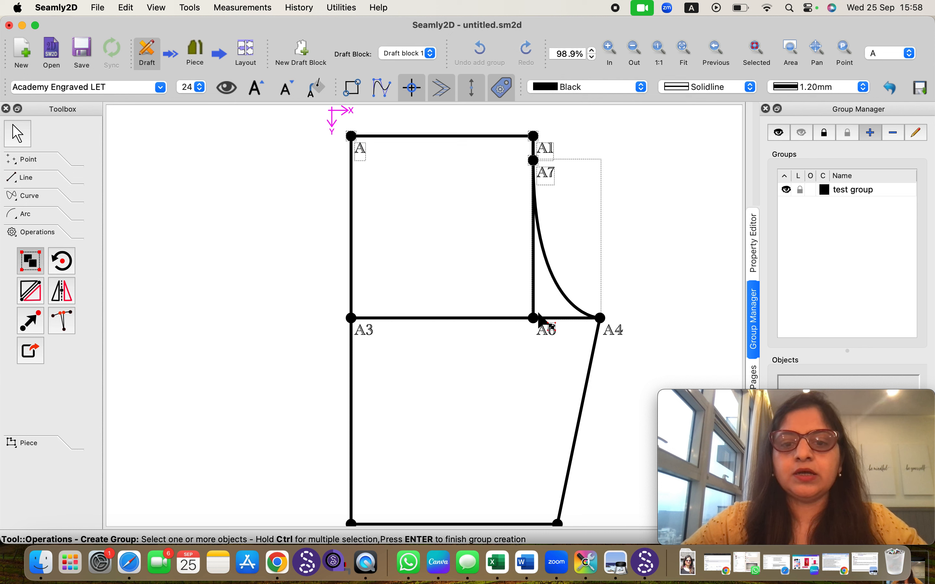
{"action": "left_click", "coordinate": [538, 325], "text": "ctrl"}
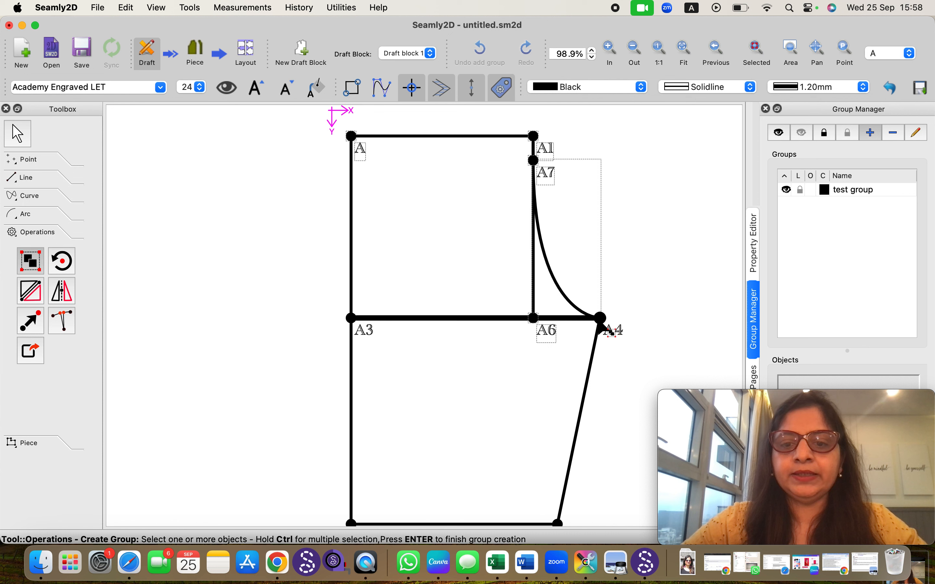
{"action": "left_click", "coordinate": [609, 331], "text": "ctrl"}
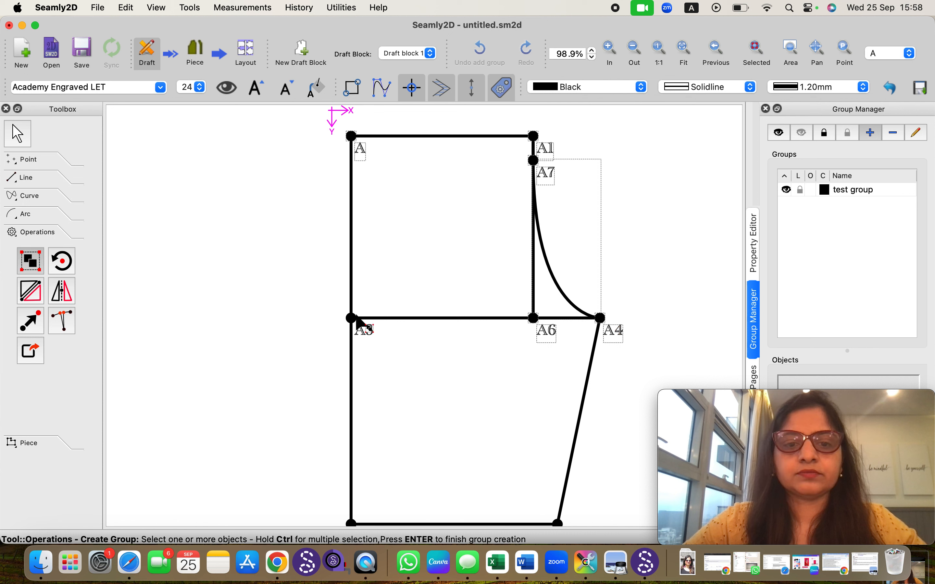
{"action": "left_click", "coordinate": [353, 320], "text": "ctrl"}
{"action": "key", "text": "Return"}
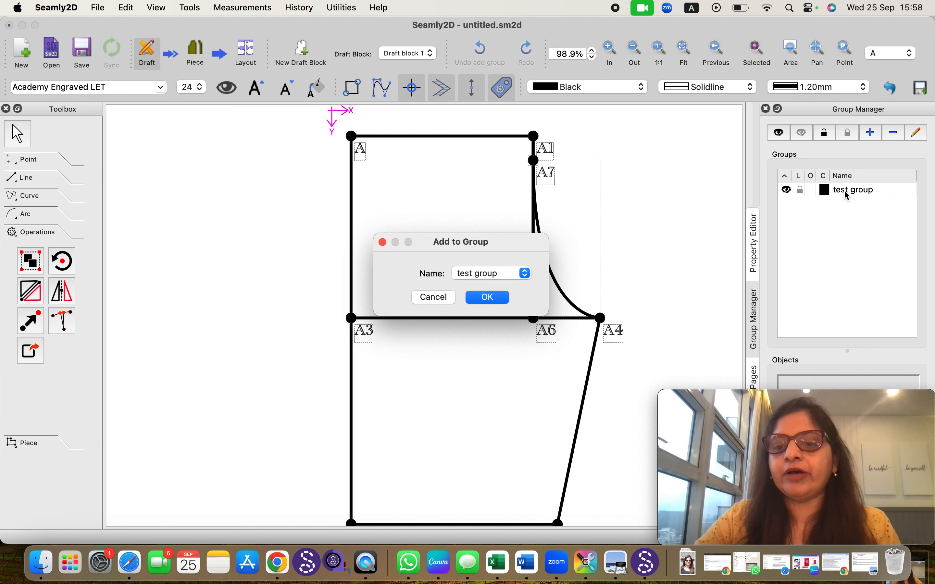
{"action": "left_click", "coordinate": [496, 302]}
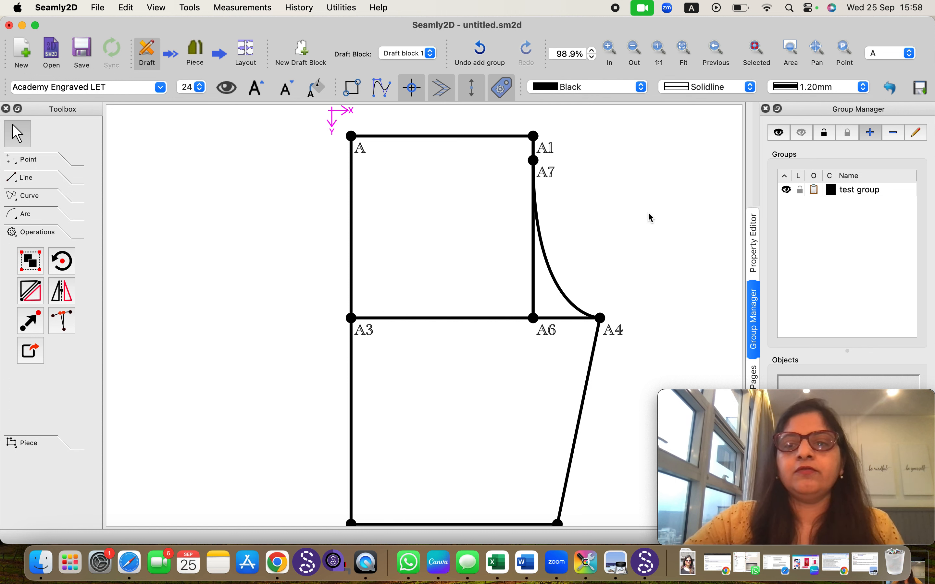
Hide and reshow the test group's objects, then undo the group's creation
{"action": "left_click", "coordinate": [787, 190]}
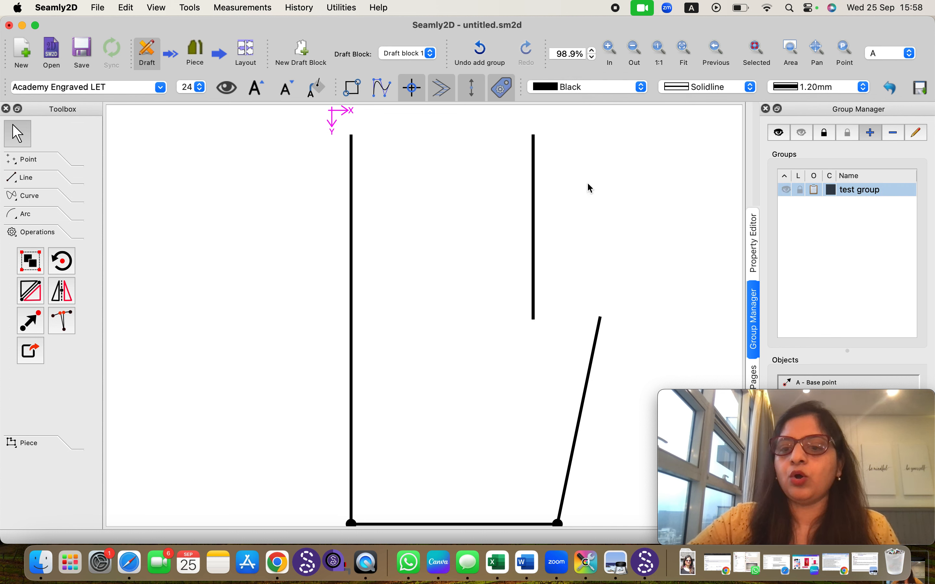
{"action": "left_click", "coordinate": [361, 152]}
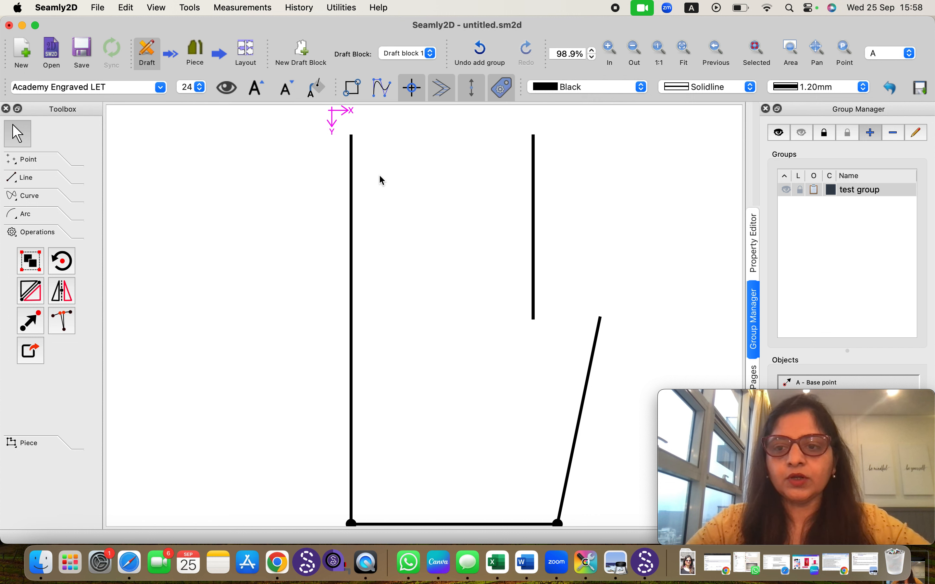
{"action": "left_click", "coordinate": [783, 191]}
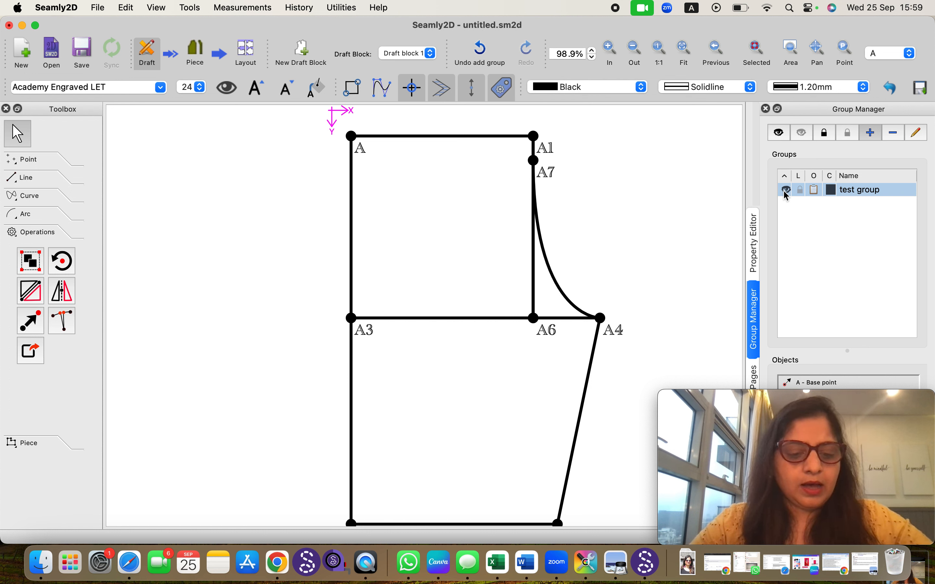
{"action": "key", "text": "super+z"}
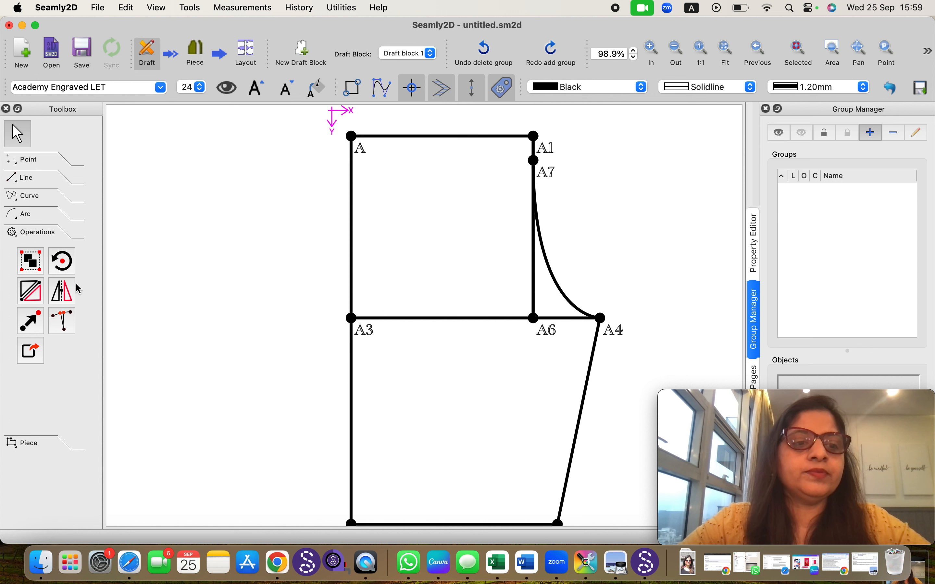
Rotate the A7–A4 curve about point A4 by about 220° with suffix _a1, then undo the rotation
{"action": "left_click", "coordinate": [65, 269]}
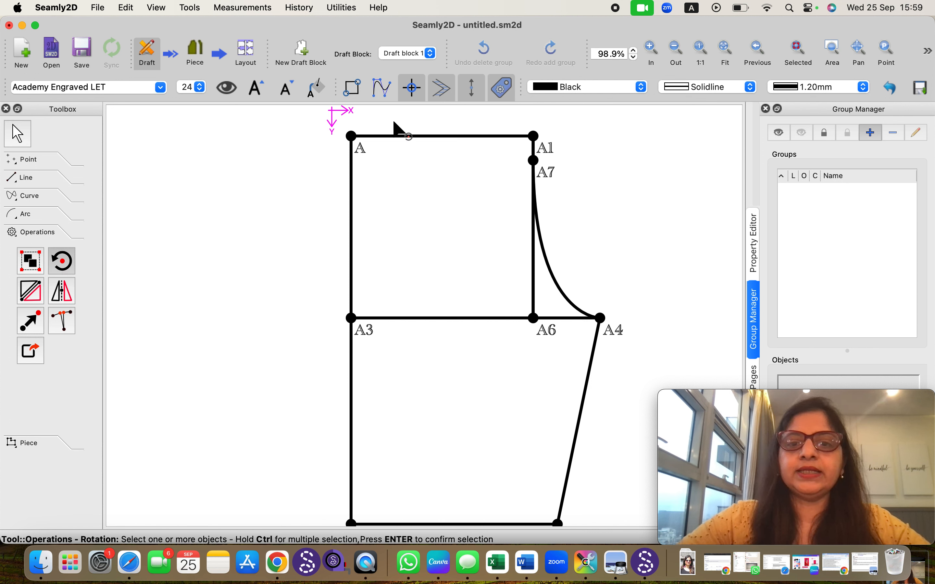
{"action": "left_click", "coordinate": [559, 262]}
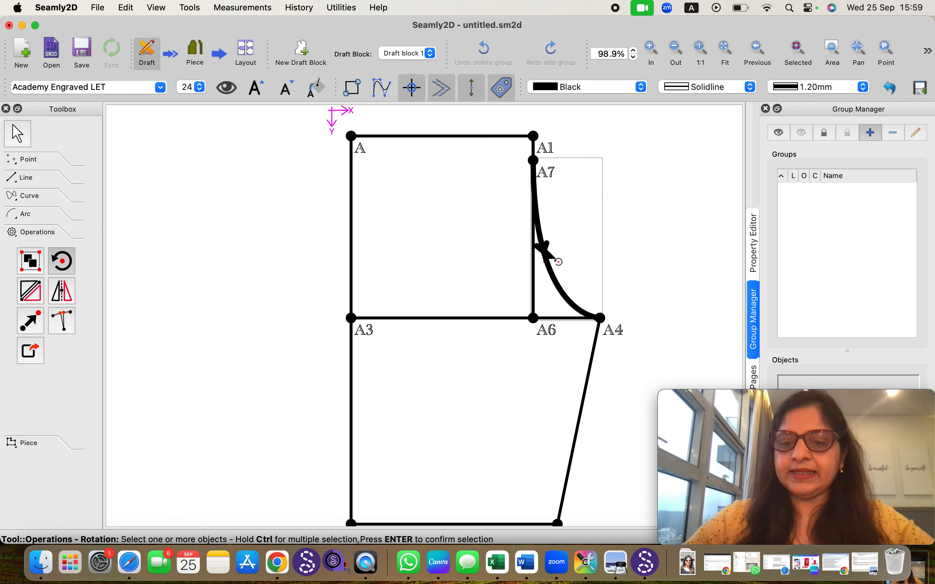
{"action": "key", "text": "Return"}
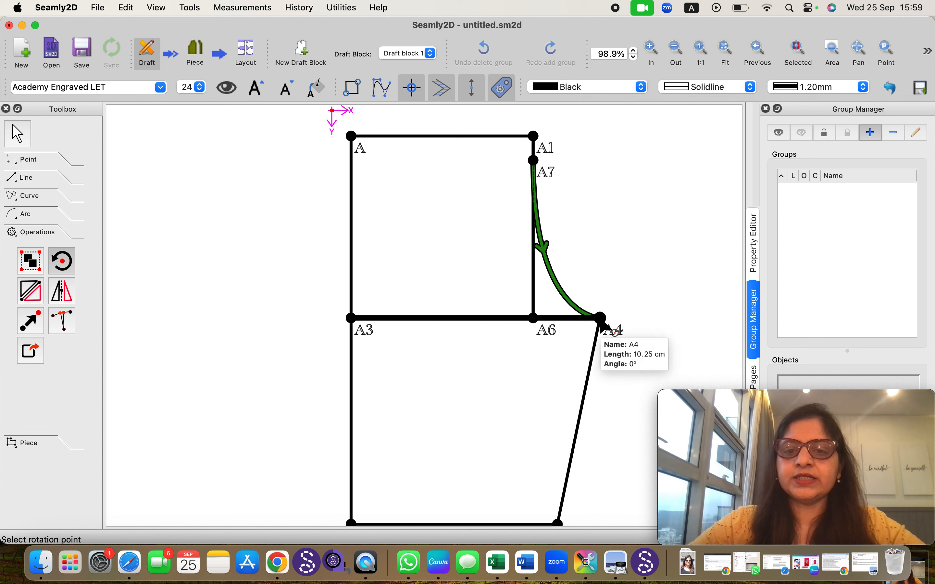
{"action": "left_click", "coordinate": [600, 327]}
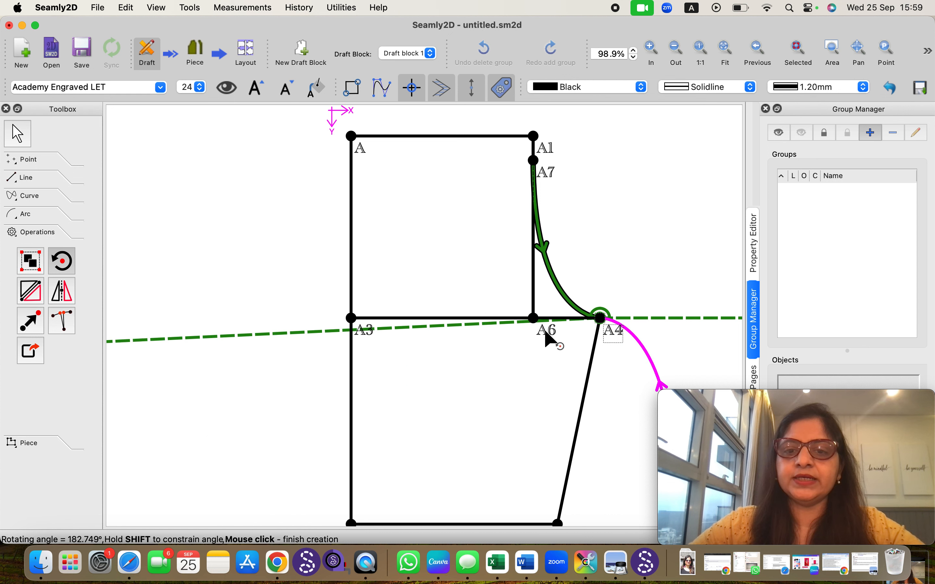
{"action": "left_click", "coordinate": [547, 364]}
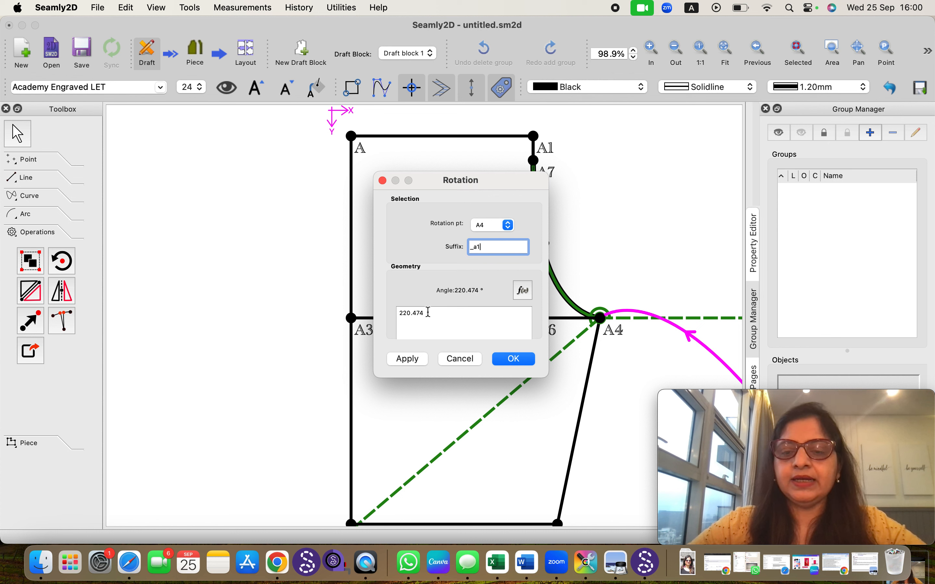
{"action": "left_click", "coordinate": [506, 359]}
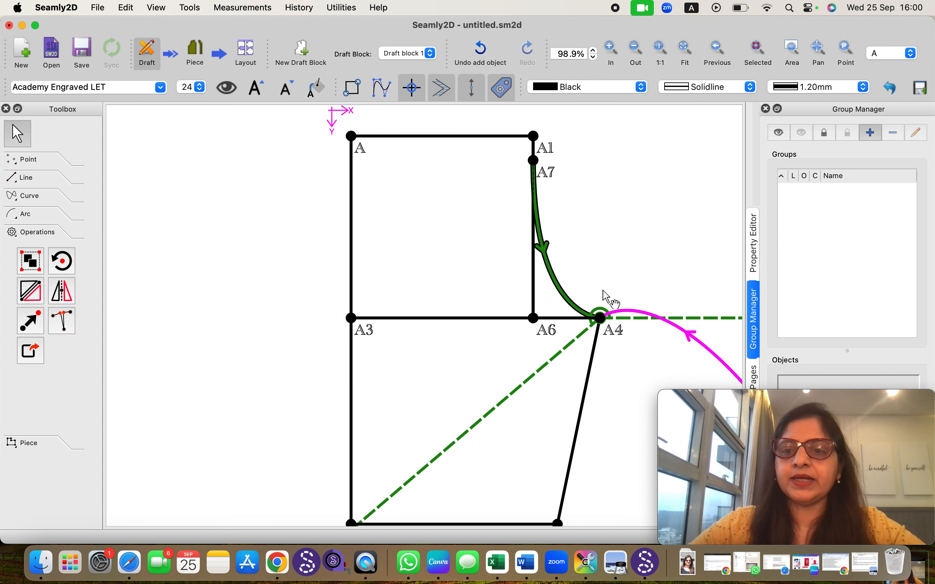
{"action": "left_click", "coordinate": [751, 262]}
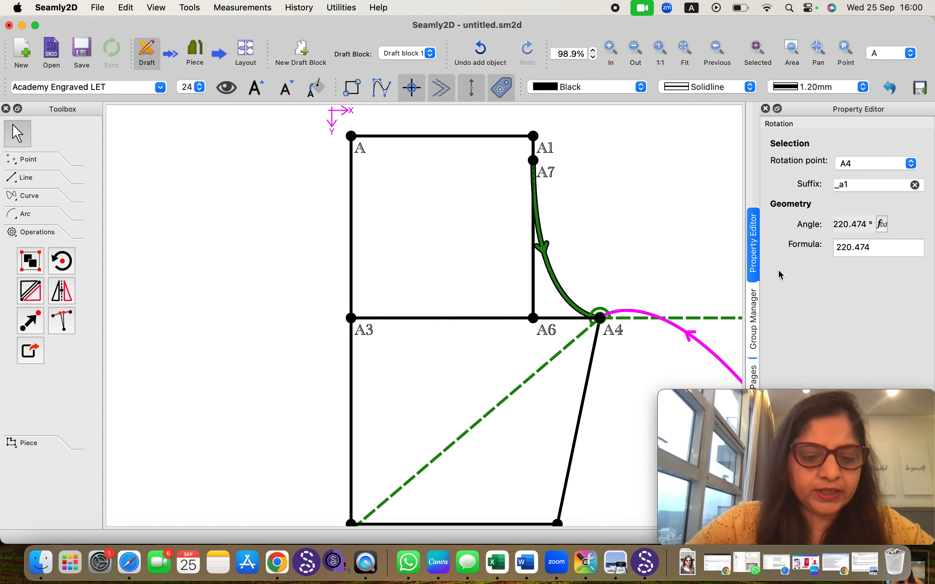
{"action": "key", "text": "super+z"}
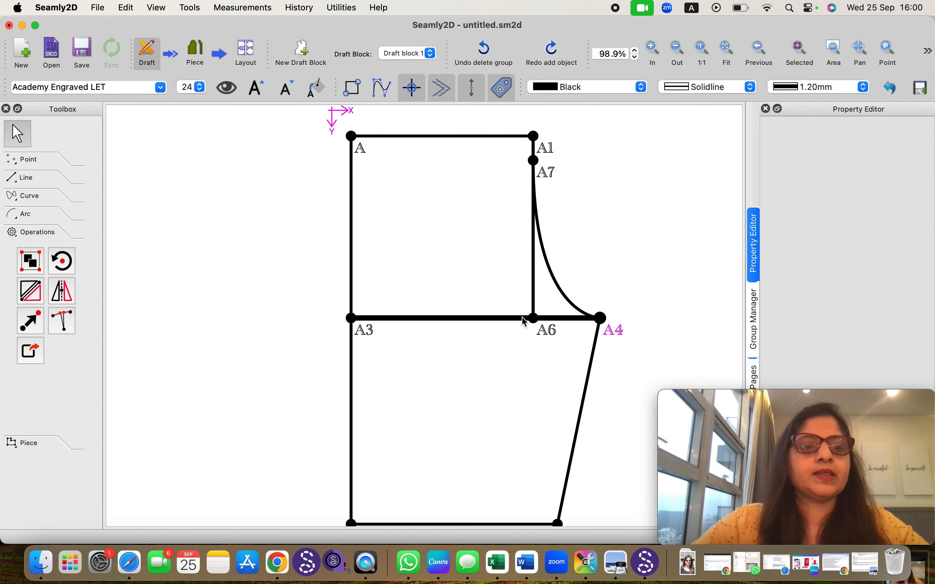
Rotate the A7–A4 curve about point A6 by about 218° with suffix _a1
{"action": "left_click", "coordinate": [62, 261]}
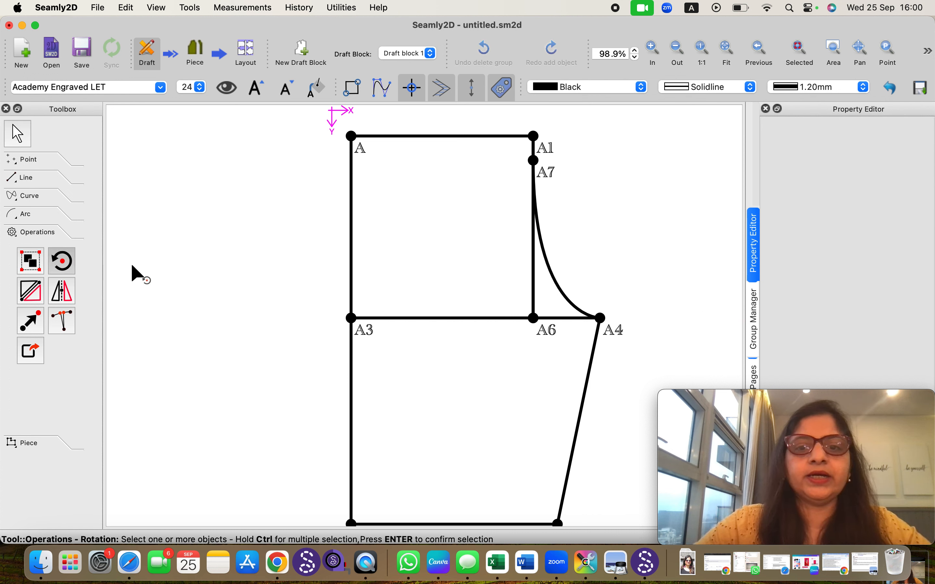
{"action": "left_click", "coordinate": [565, 286]}
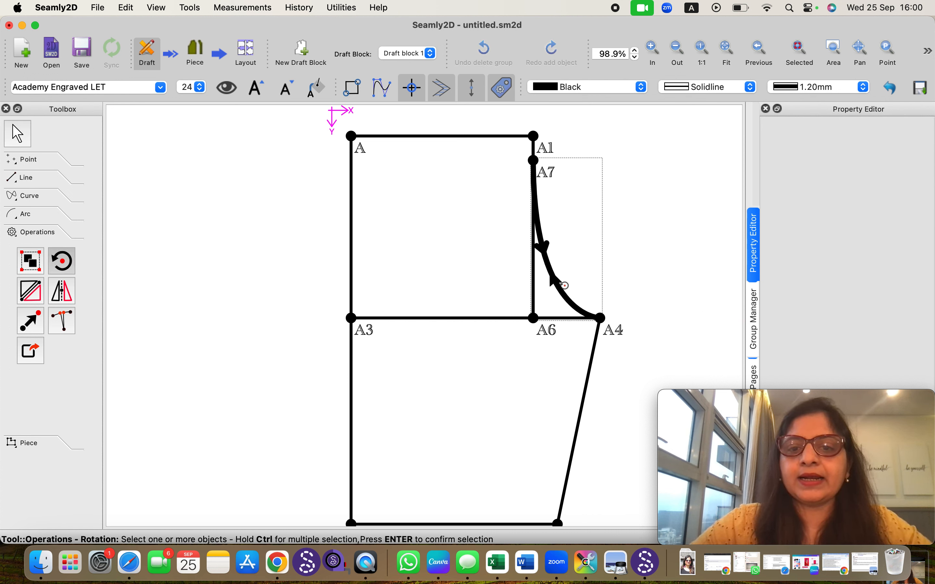
{"action": "key", "text": "Return"}
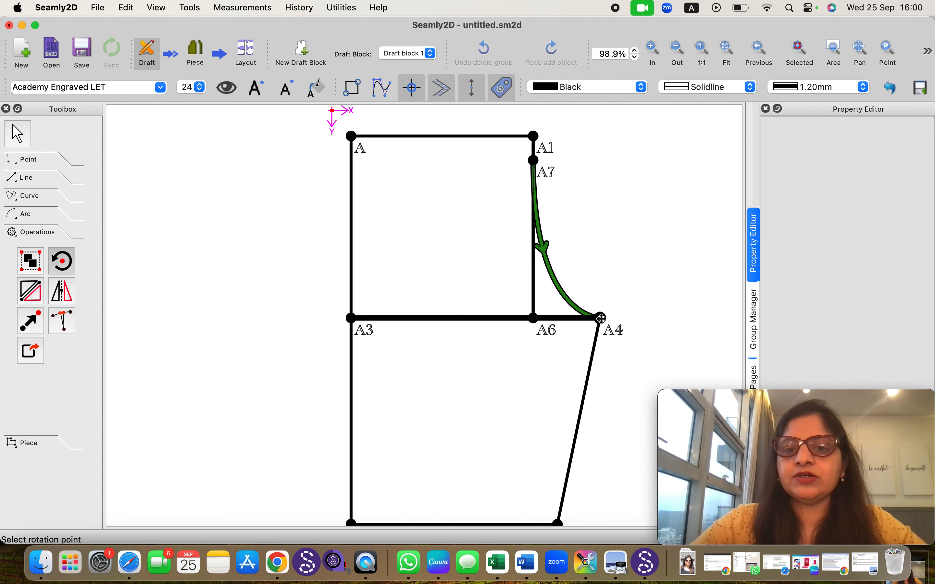
{"action": "left_click", "coordinate": [537, 329]}
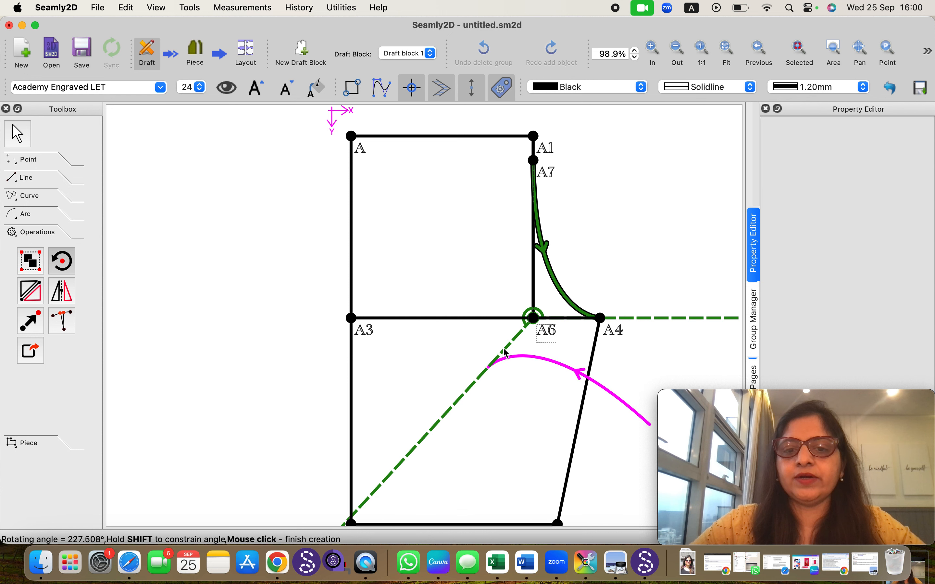
{"action": "left_click", "coordinate": [460, 382]}
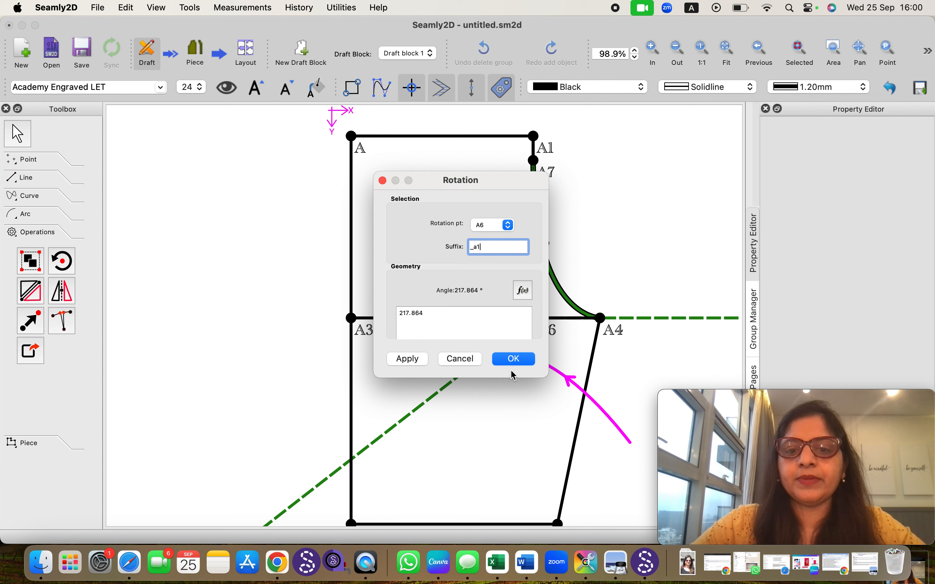
{"action": "left_click", "coordinate": [514, 359]}
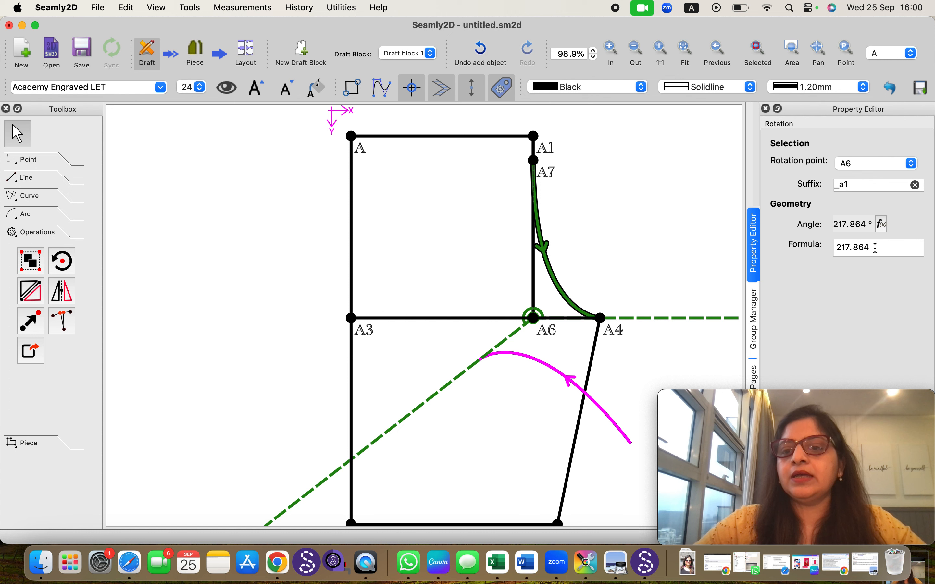
Set the rotation's angle formula to 270 degrees
{"action": "left_click", "coordinate": [875, 248]}
{"action": "left_click_drag", "start_coordinate": [874, 247], "coordinate": [826, 253]}
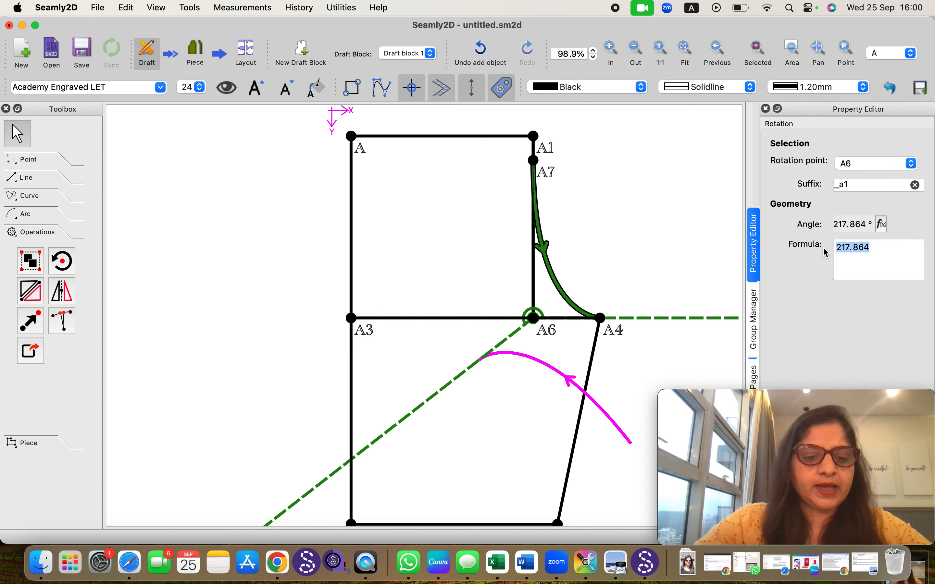
{"action": "type", "text": "270"}
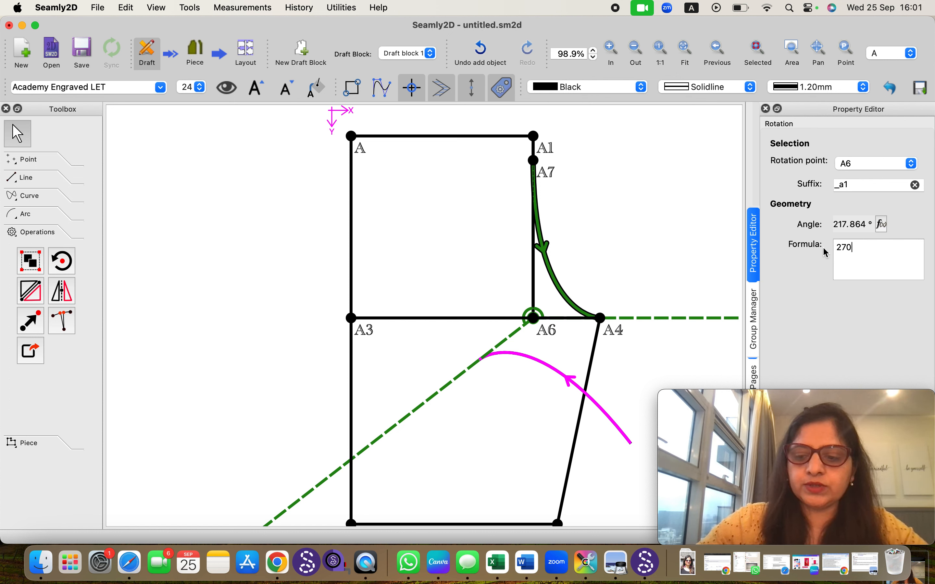
{"action": "key", "text": "Return"}
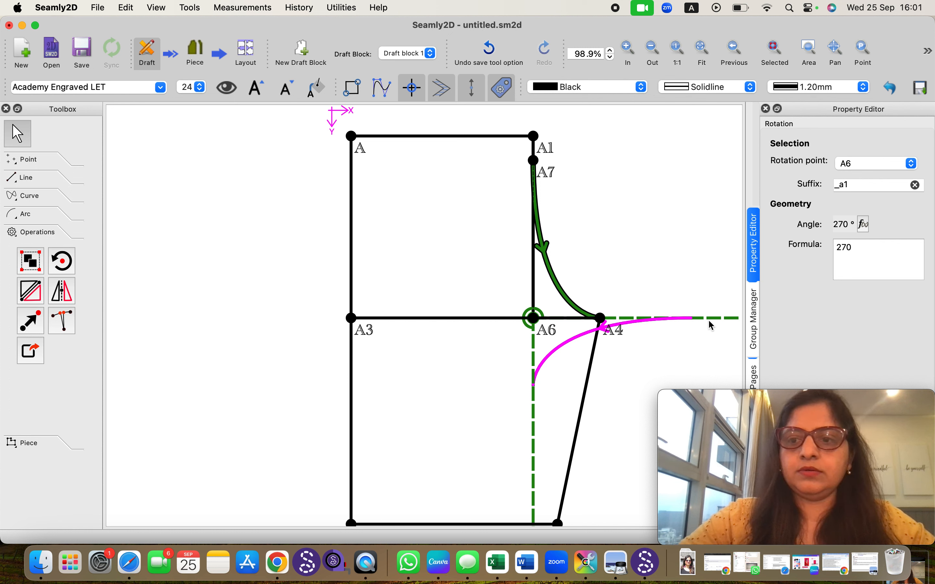
{"action": "left_click", "coordinate": [677, 340]}
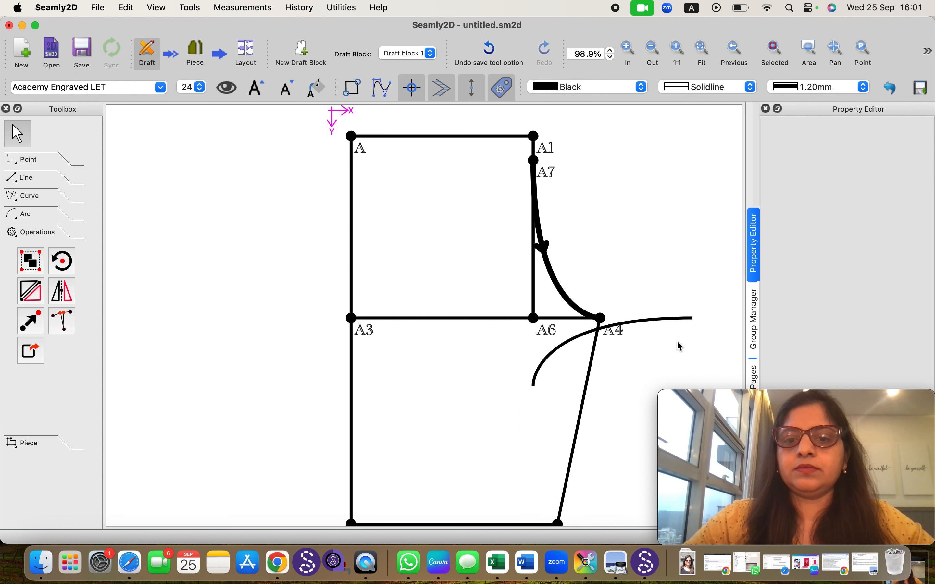
Undo the angle change and the rotation of the A7–A4 curve about A6
{"action": "key", "text": "super+z"}
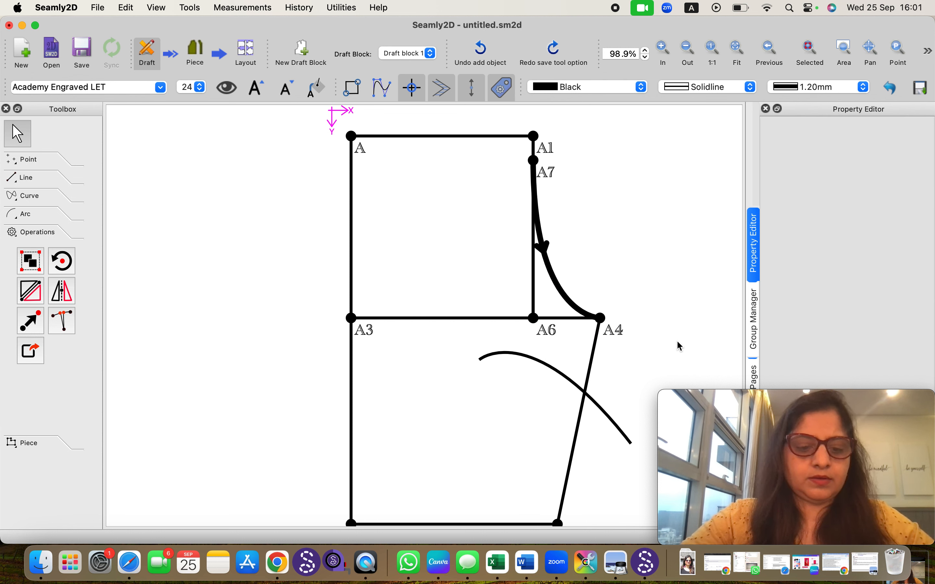
{"action": "key", "text": "super+z"}
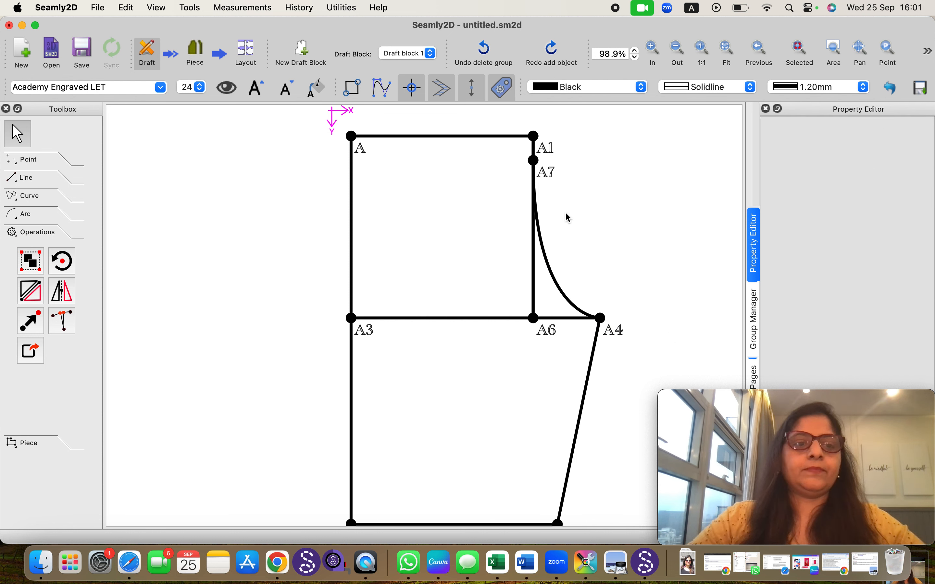
Mirror the A7–A4 curve across the line through A and A1 with suffix _a1, then undo the mirror
{"action": "left_click", "coordinate": [31, 298]}
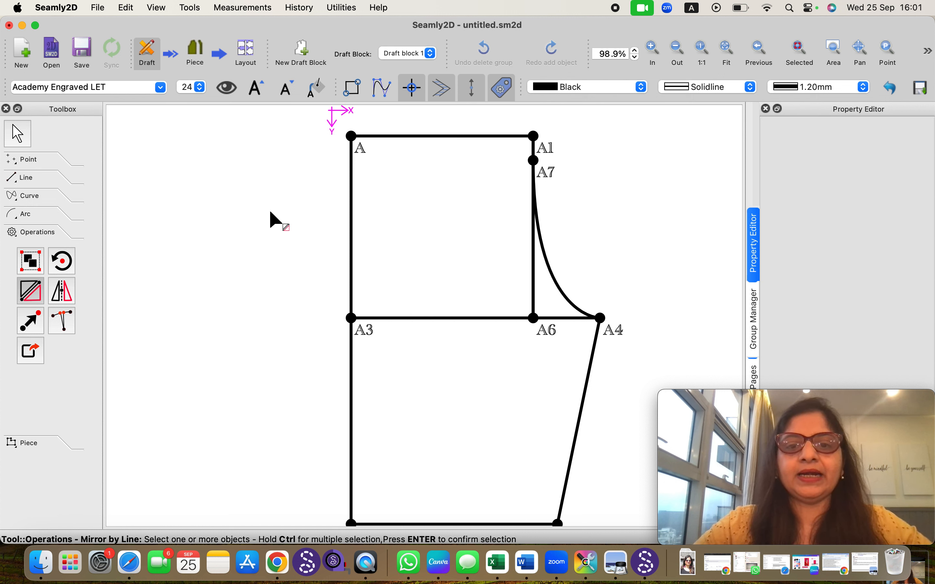
{"action": "left_click", "coordinate": [551, 266]}
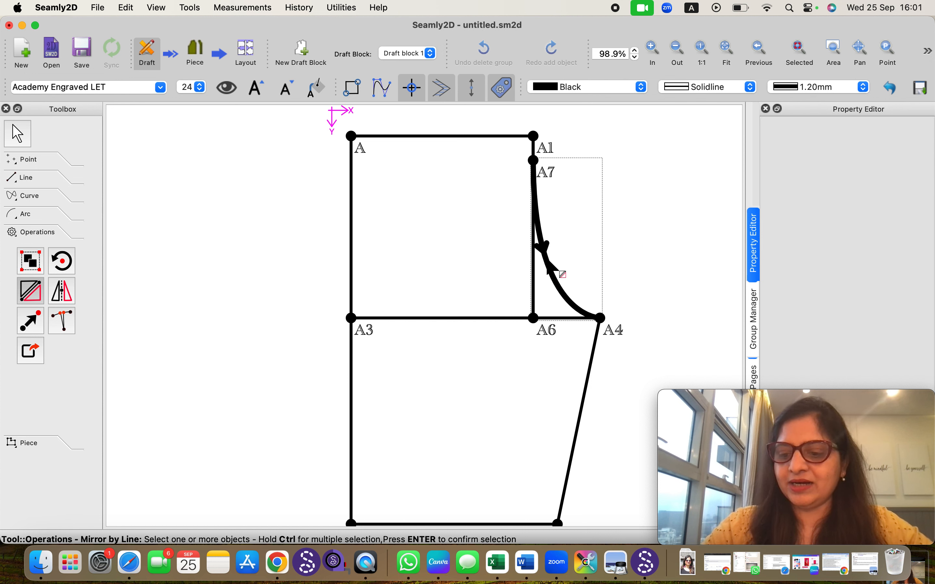
{"action": "key", "text": "Return"}
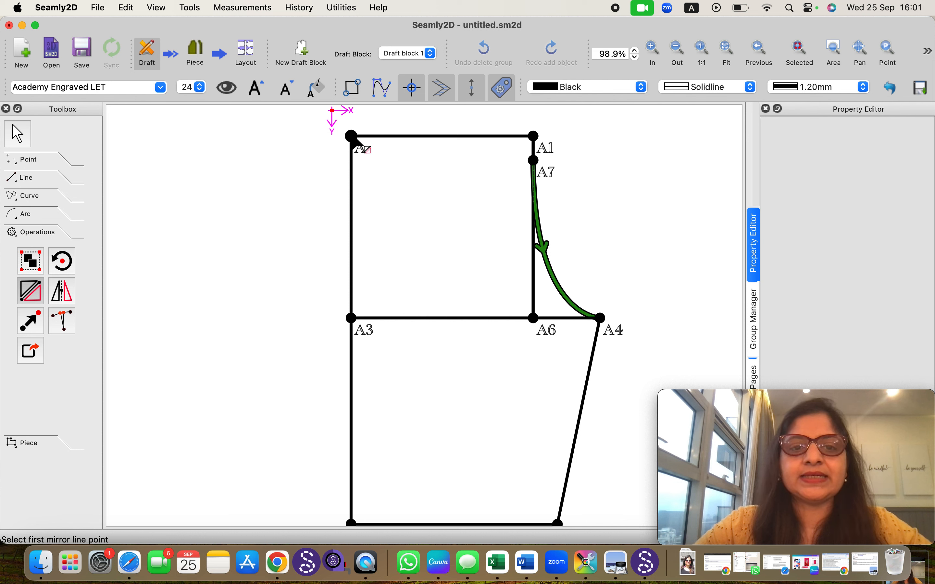
{"action": "left_click", "coordinate": [352, 138]}
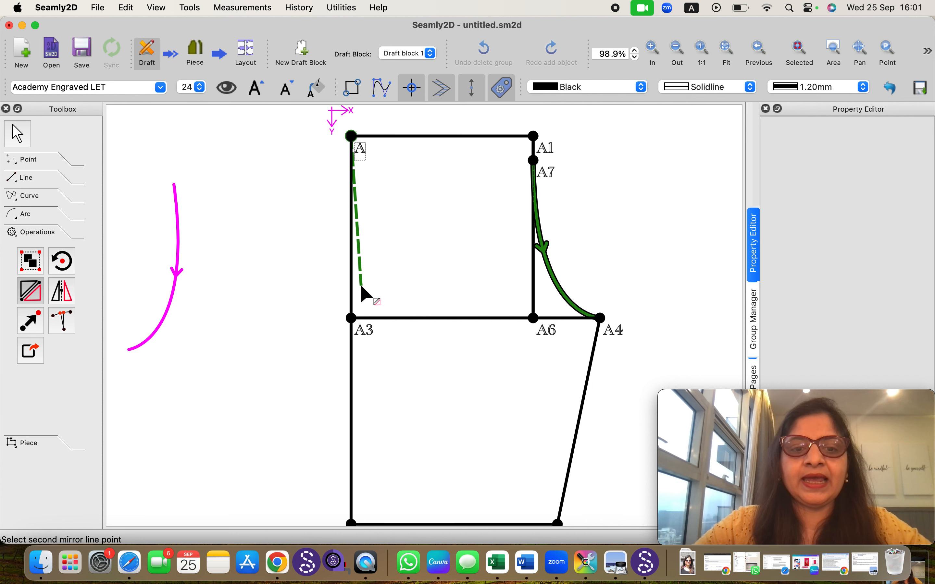
{"action": "left_click", "coordinate": [352, 318]}
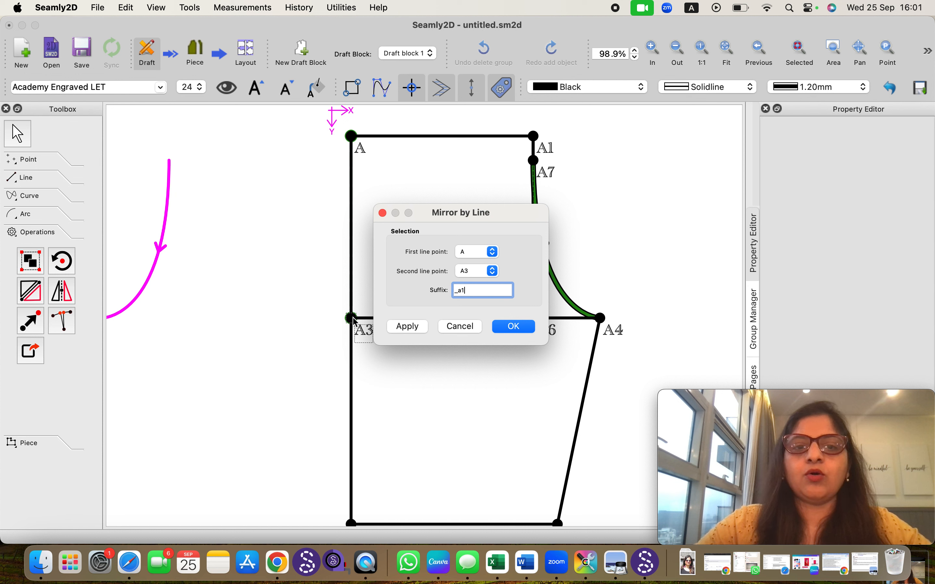
{"action": "left_click", "coordinate": [493, 271]}
{"action": "left_click", "coordinate": [475, 254]}
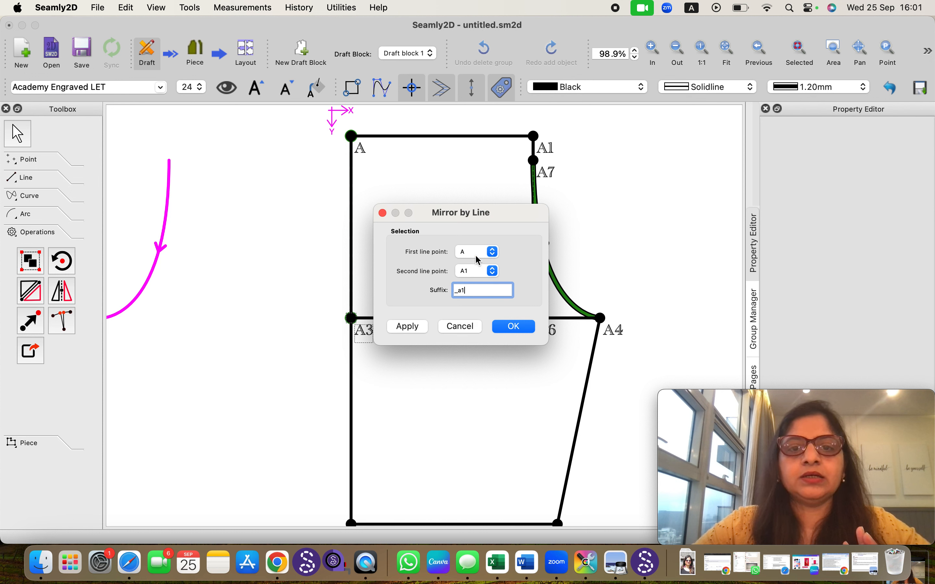
{"action": "left_click", "coordinate": [517, 327]}
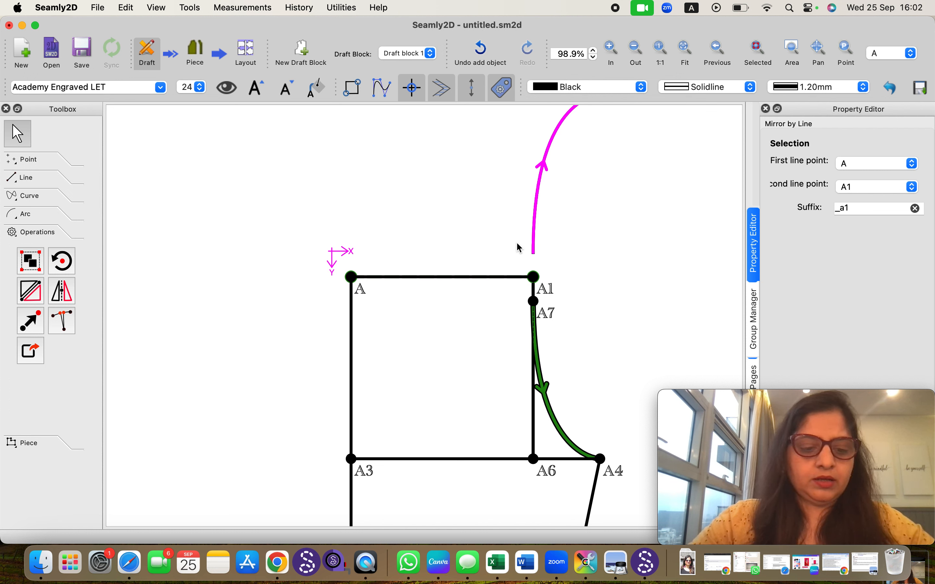
{"action": "key", "text": "Escape"}
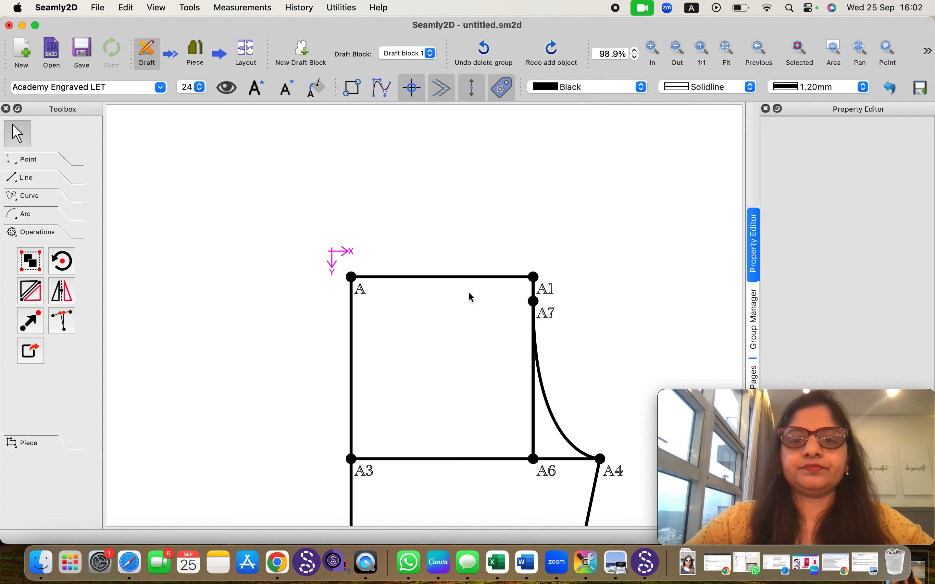
Mirror the A7–A4 curve about a vertical axis through A6 with suffix _a1, then undo it
{"action": "scroll", "coordinate": [470, 296], "scroll_direction": "down", "scroll_amount": 3}
{"action": "scroll", "coordinate": [469, 293], "scroll_direction": "down", "scroll_amount": 3}
{"action": "scroll", "coordinate": [469, 294], "scroll_direction": "up", "scroll_amount": 4}
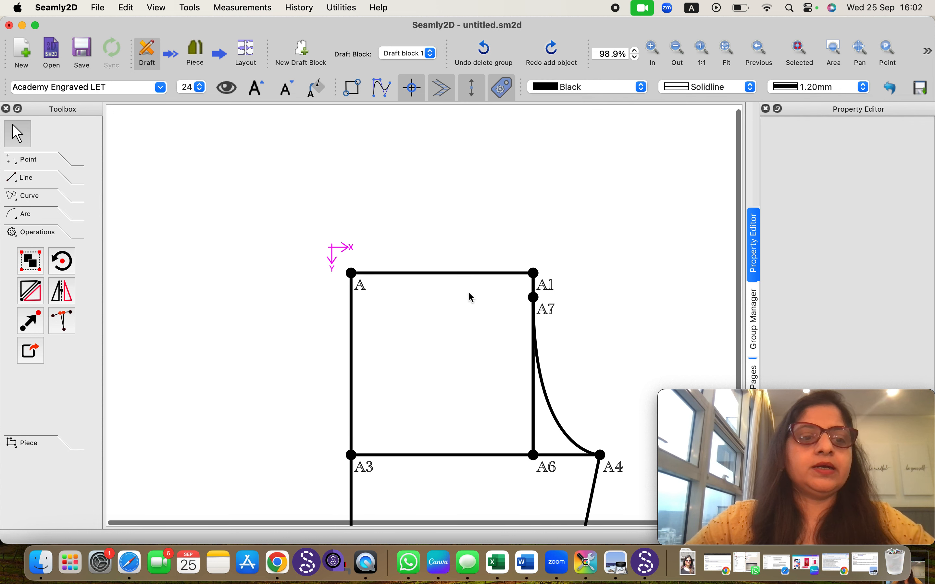
{"action": "scroll", "coordinate": [470, 293], "scroll_direction": "down", "scroll_amount": 3}
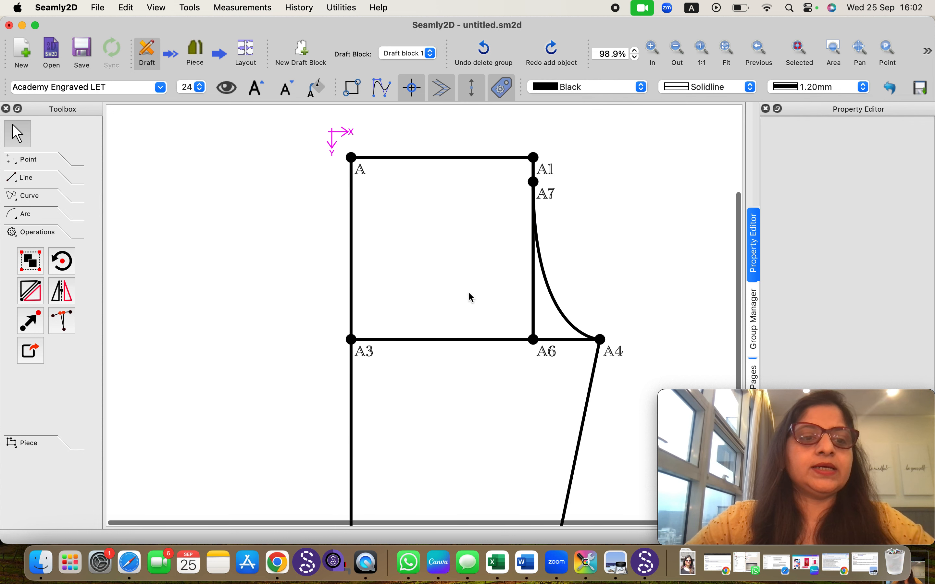
{"action": "left_click", "coordinate": [63, 291]}
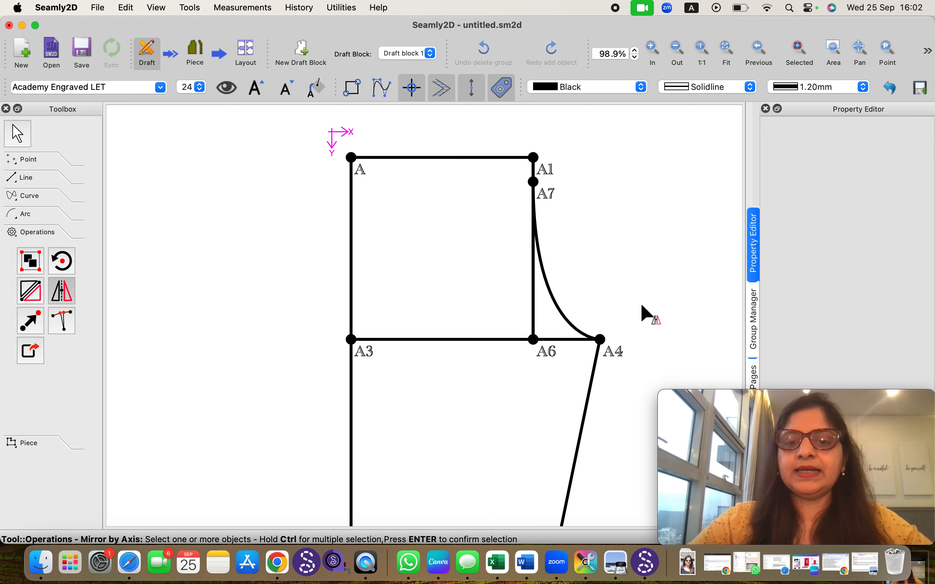
{"action": "left_click", "coordinate": [550, 292]}
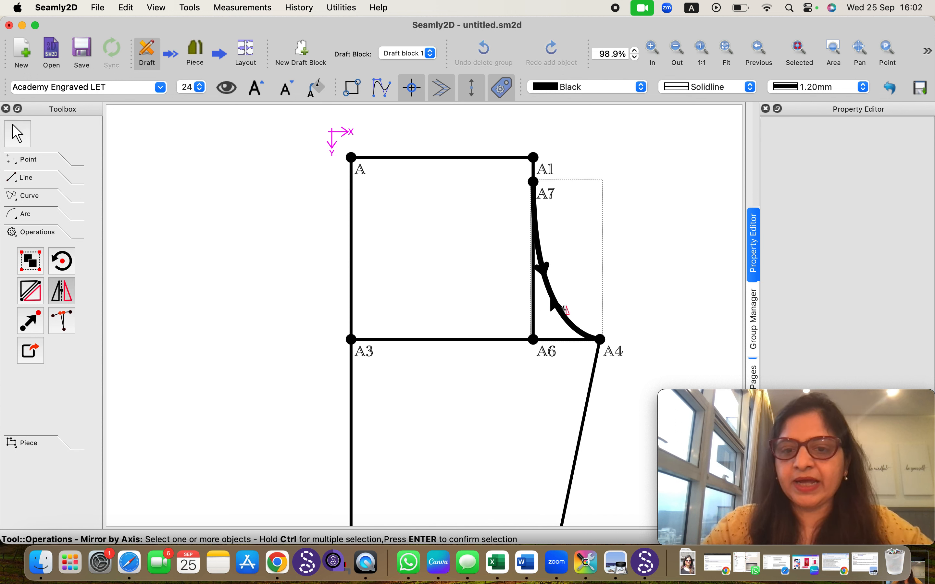
{"action": "key", "text": "Return"}
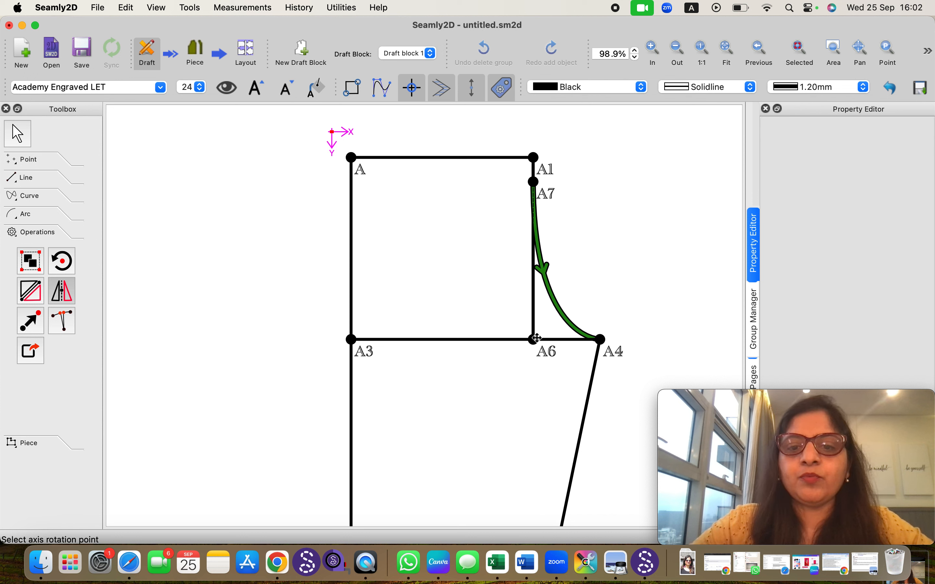
{"action": "left_click", "coordinate": [535, 339]}
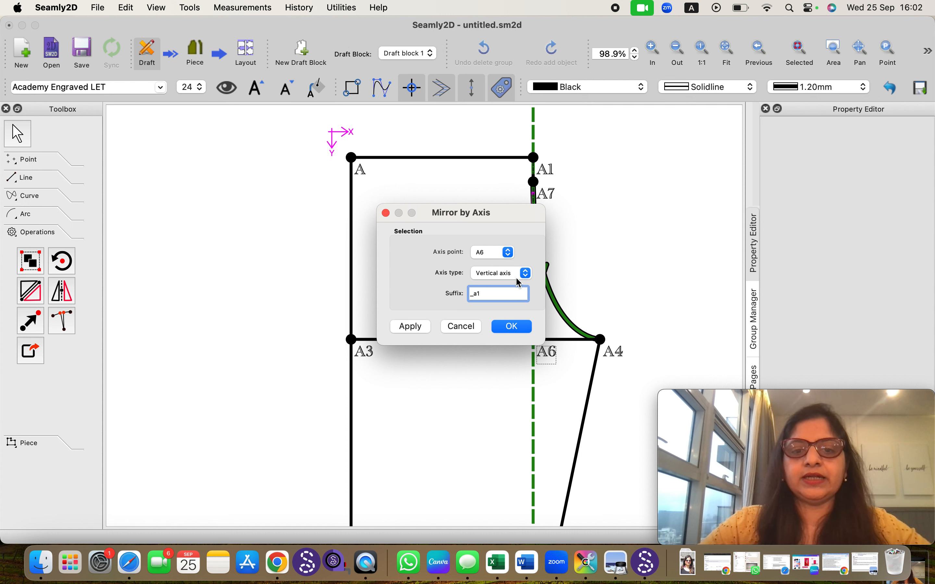
{"action": "left_click", "coordinate": [508, 331]}
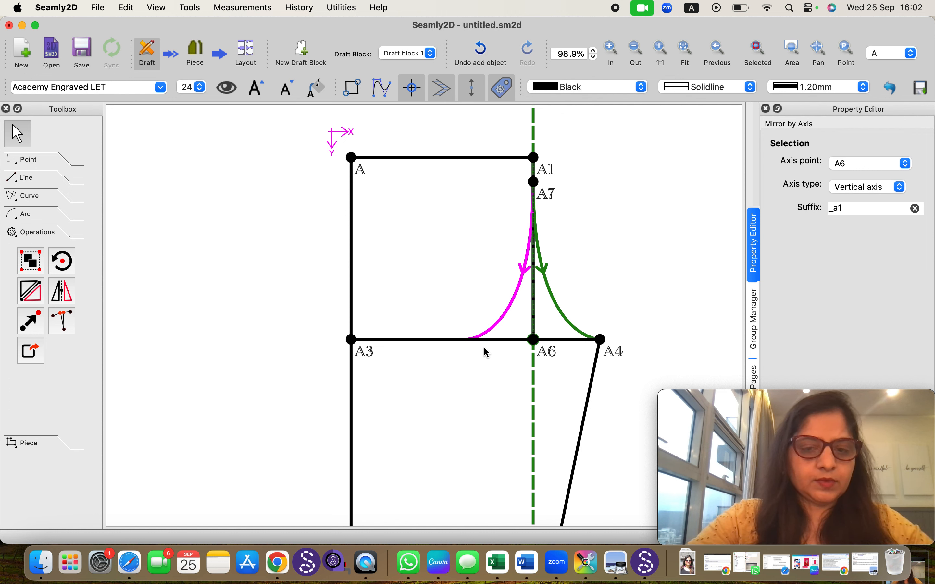
{"action": "key", "text": "Escape"}
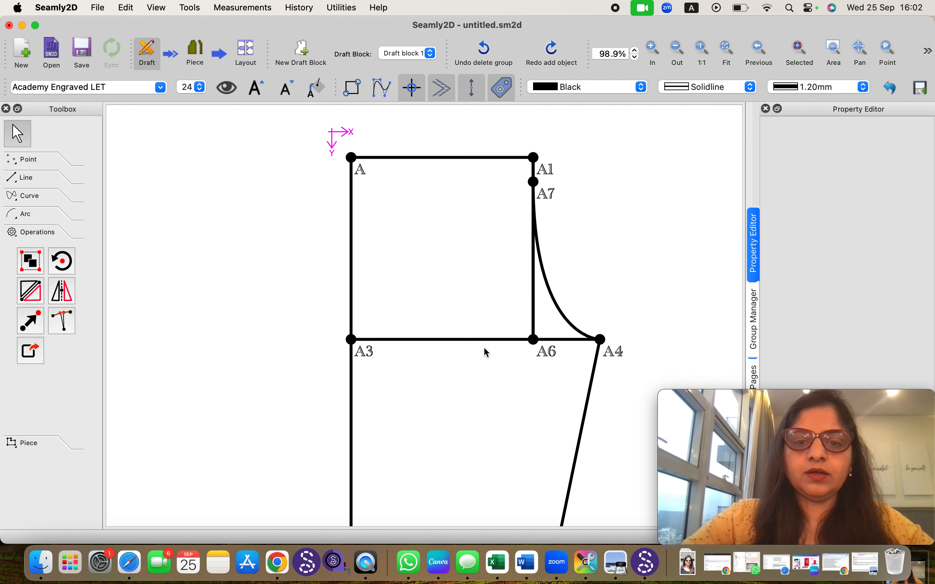
Mirror the A7–A4 curve about a horizontal axis through A6 with suffix _a1, then undo it
{"action": "left_click", "coordinate": [64, 290]}
{"action": "left_click", "coordinate": [567, 312]}
{"action": "key", "text": "Return"}
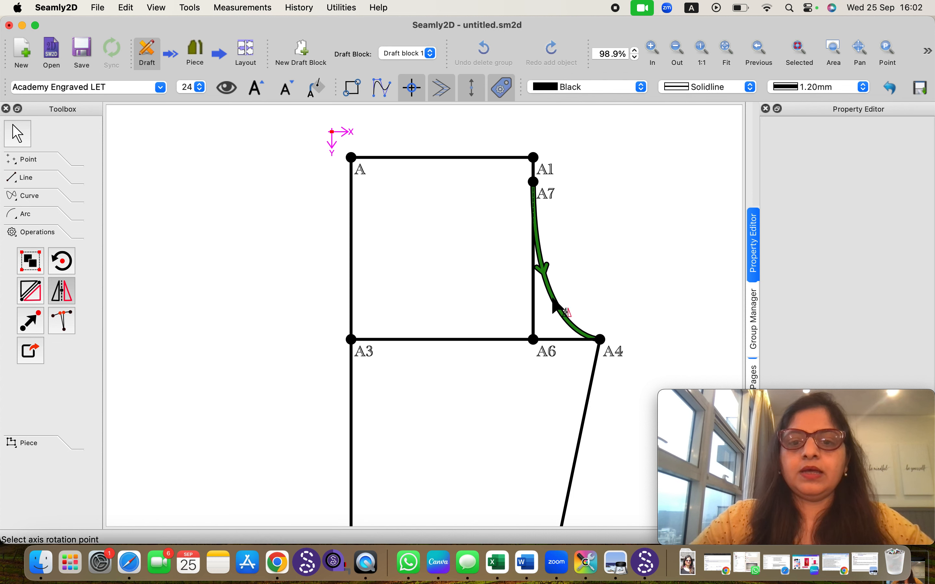
{"action": "left_click", "coordinate": [534, 339]}
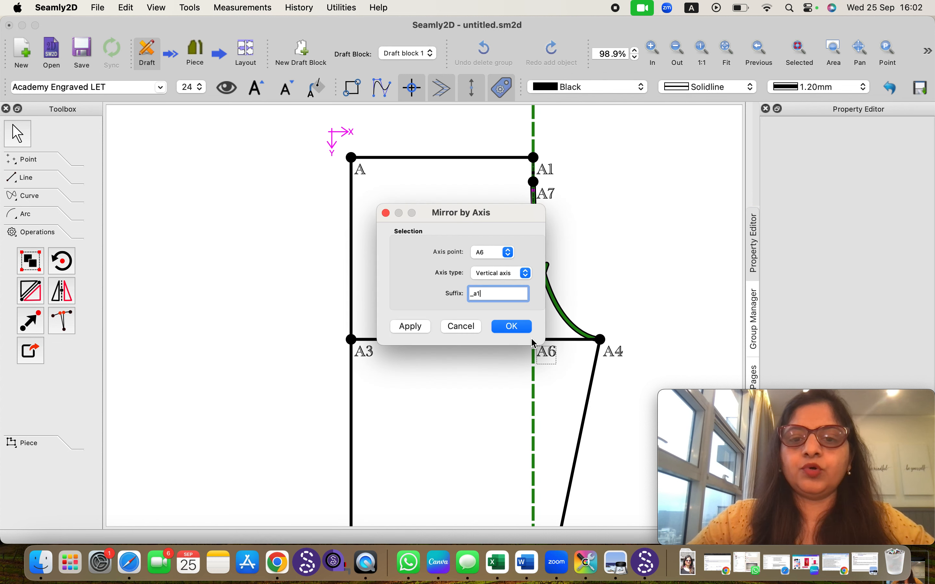
{"action": "left_click", "coordinate": [524, 277]}
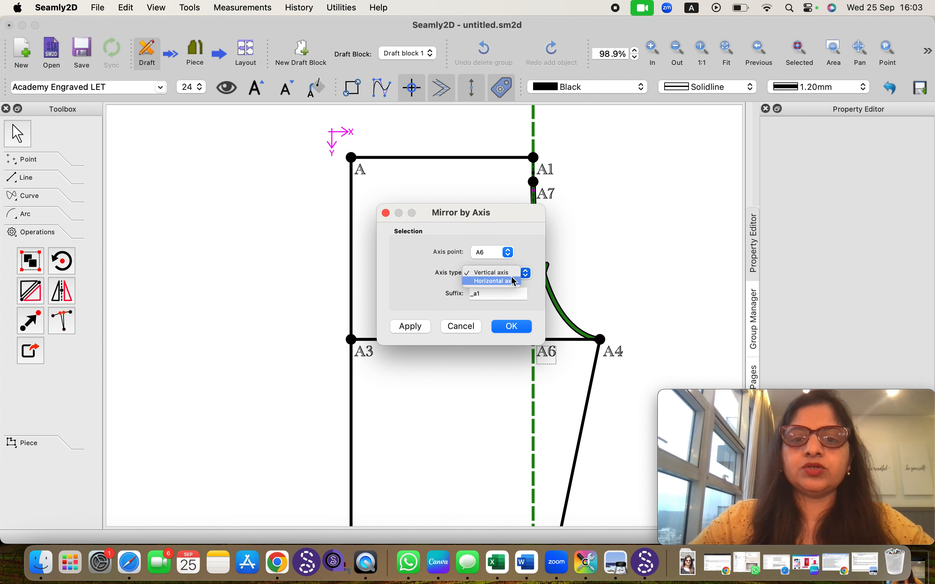
{"action": "left_click", "coordinate": [514, 281]}
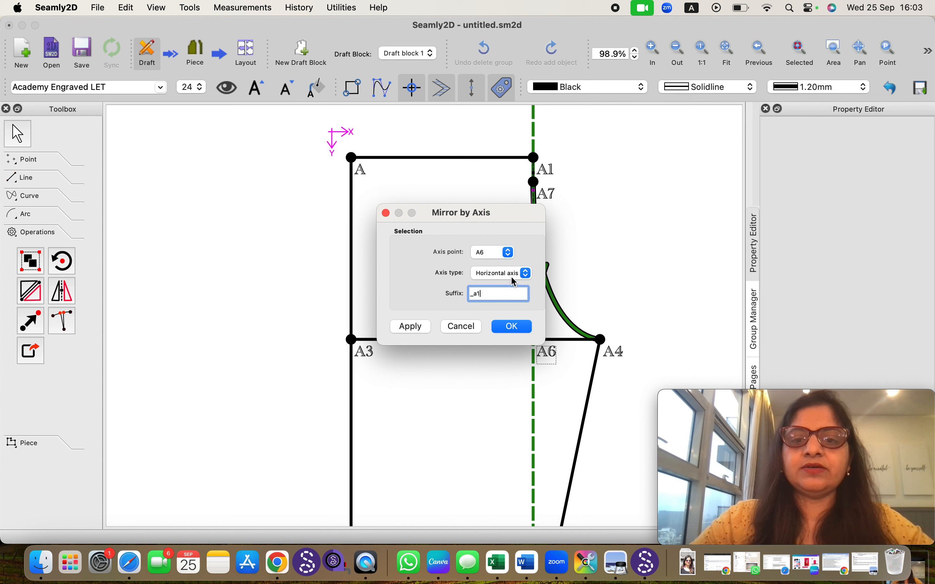
{"action": "left_click", "coordinate": [512, 326]}
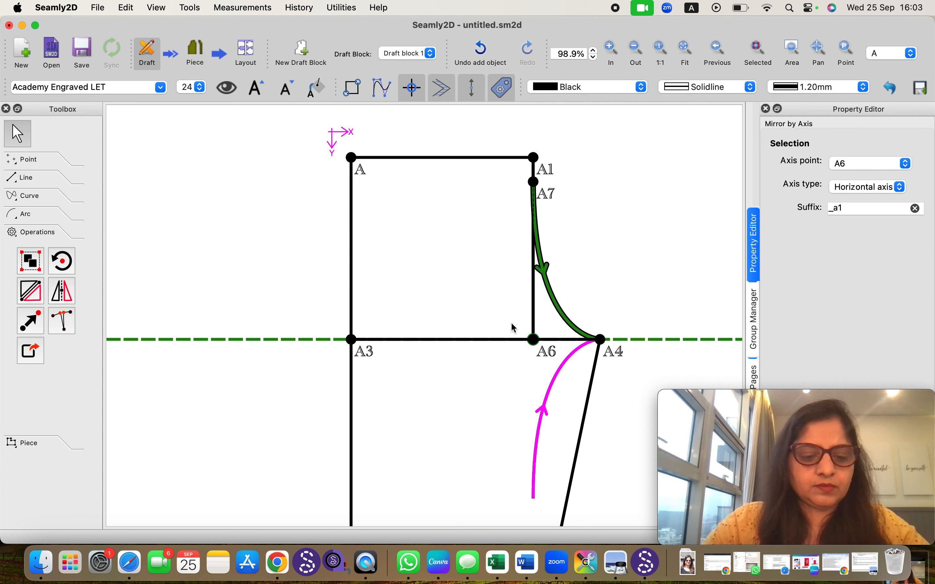
{"action": "key", "text": "super+z"}
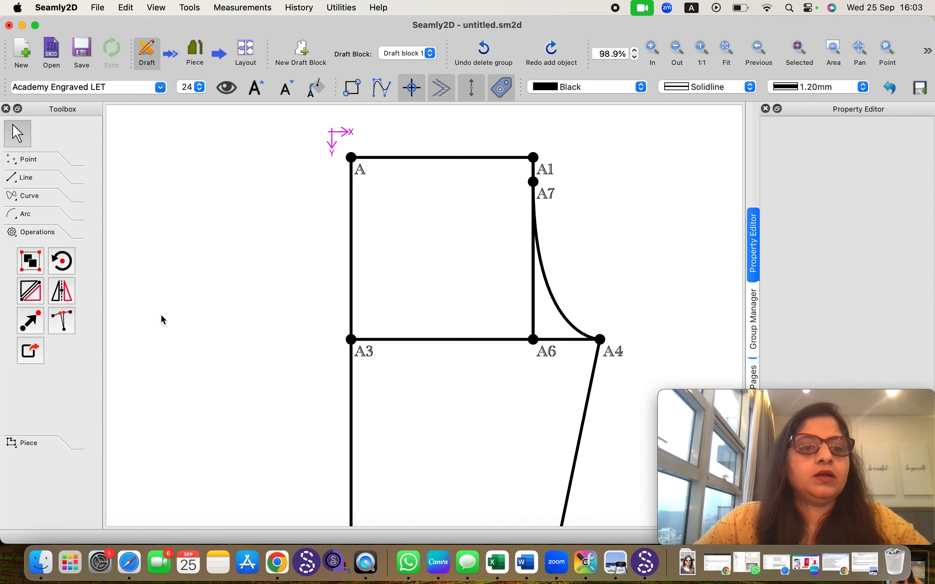
Start moving point A, directing the move toward A3 and setting a rotation of about 33.5°
{"action": "left_click", "coordinate": [30, 326]}
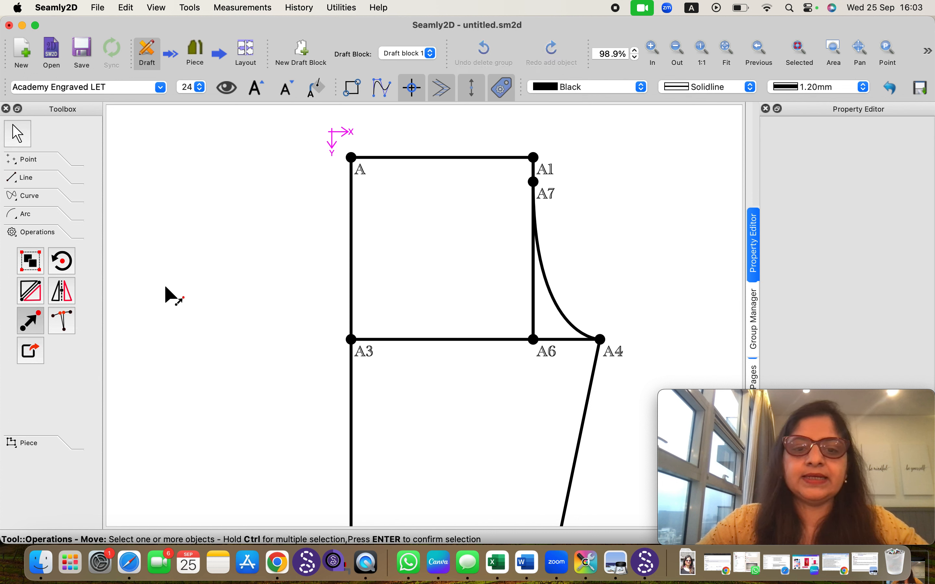
{"action": "left_click", "coordinate": [351, 158]}
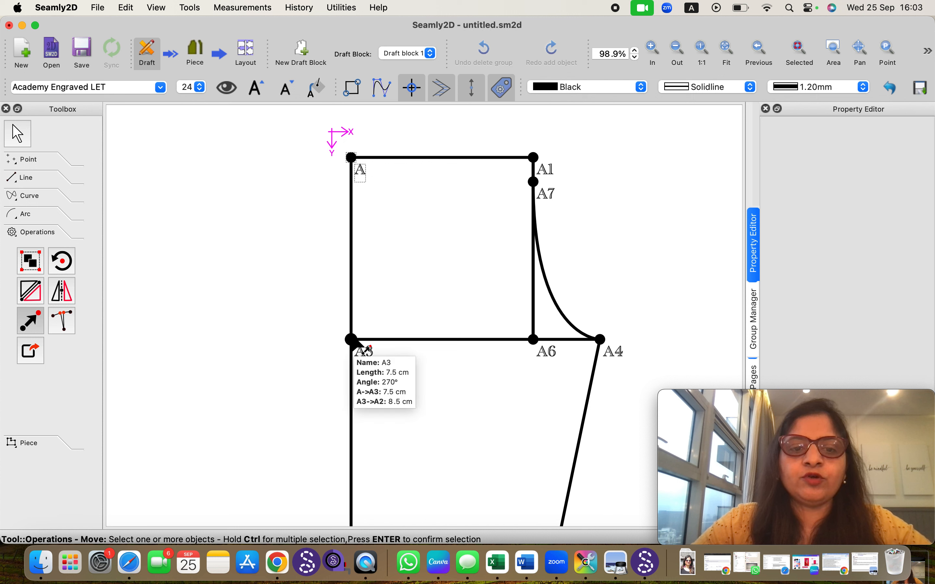
{"action": "left_click", "coordinate": [351, 339]}
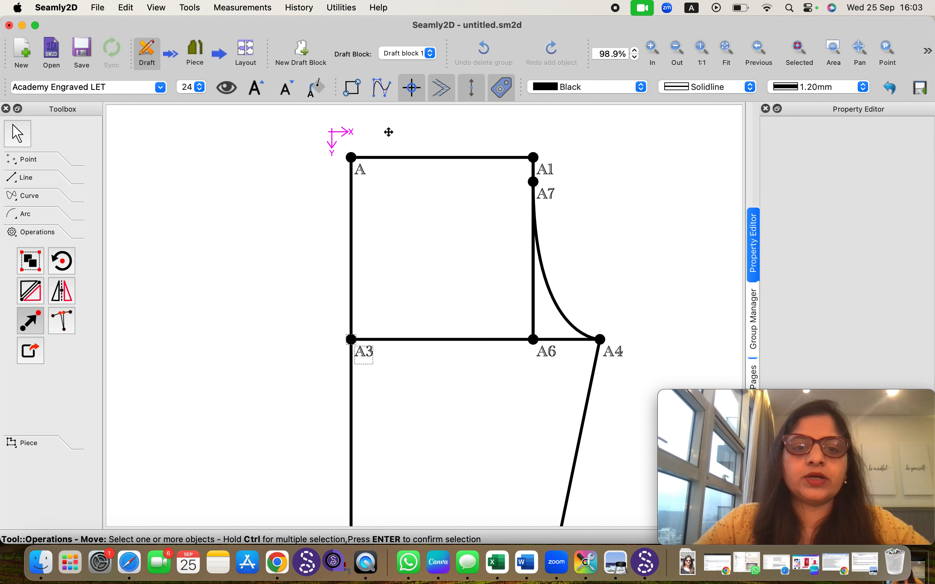
{"action": "left_click", "coordinate": [351, 159]}
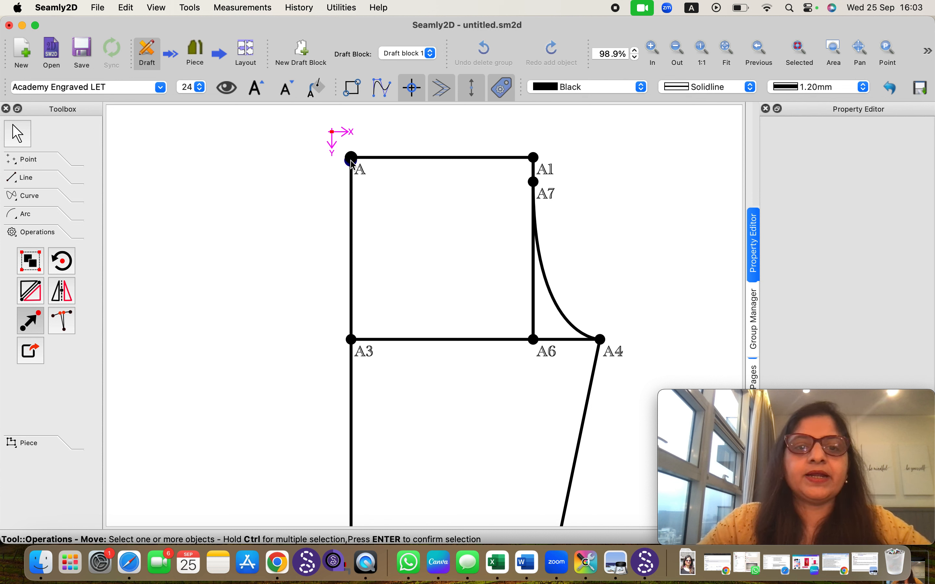
{"action": "key", "text": "Return"}
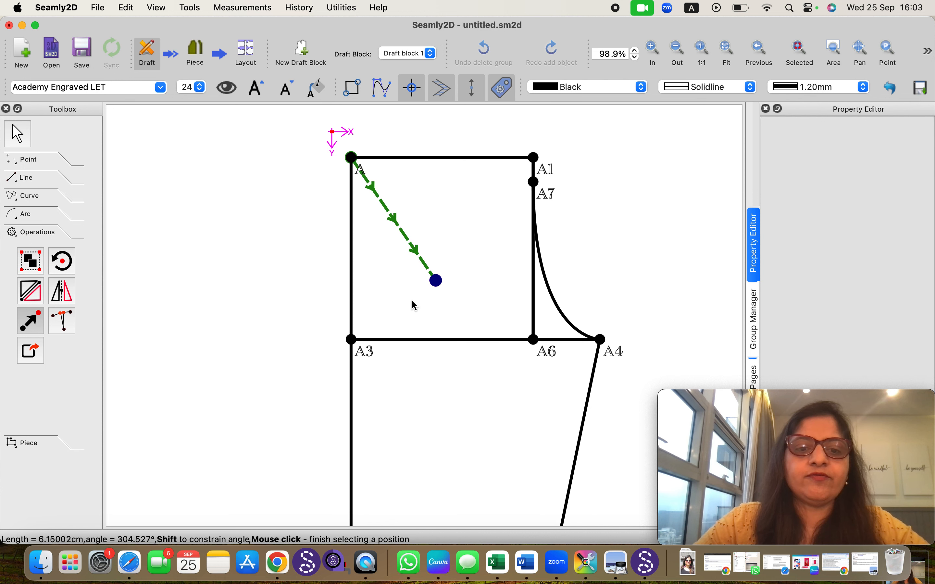
{"action": "left_click", "coordinate": [352, 341]}
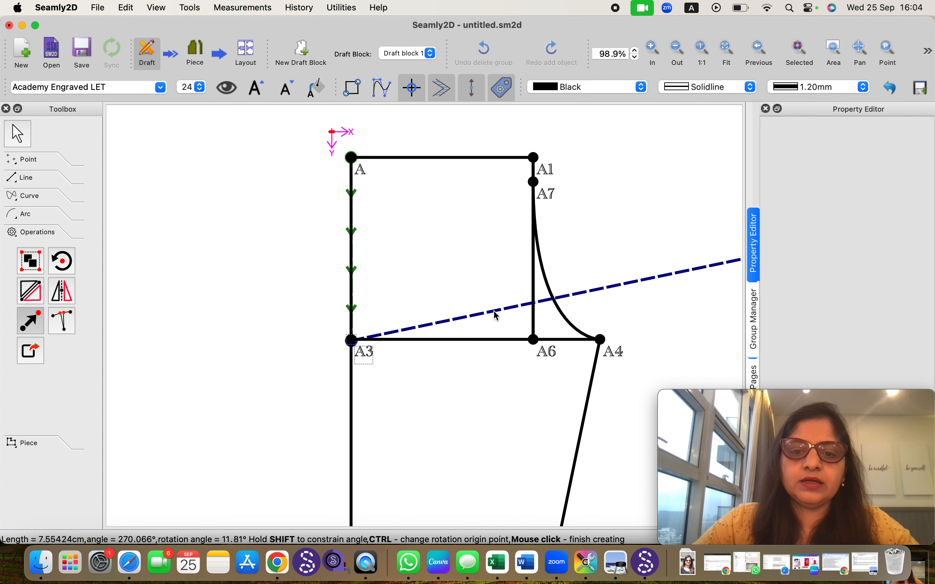
{"action": "left_click", "coordinate": [488, 252]}
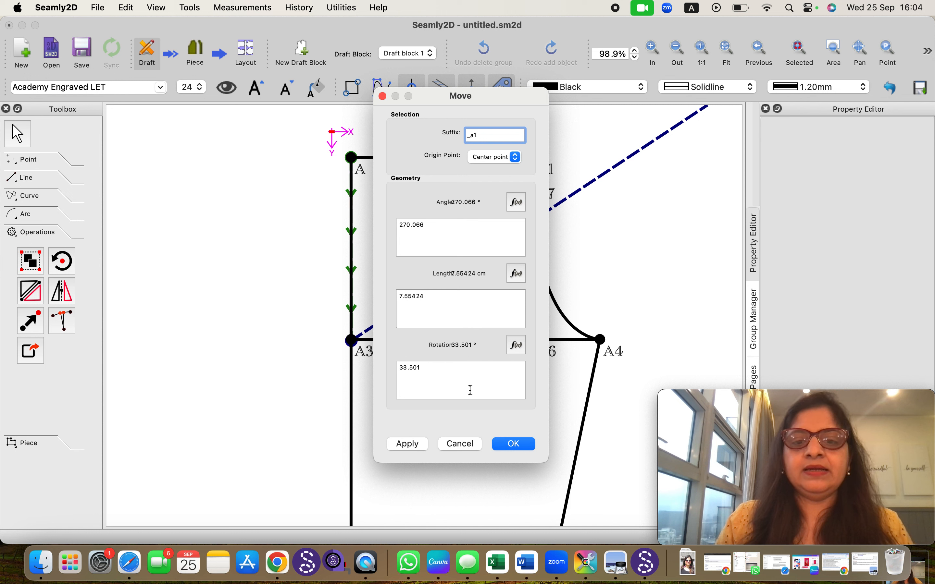
Set the move length to 5 cm and confirm the move of point A
{"action": "mouse_move", "coordinate": [430, 380]}
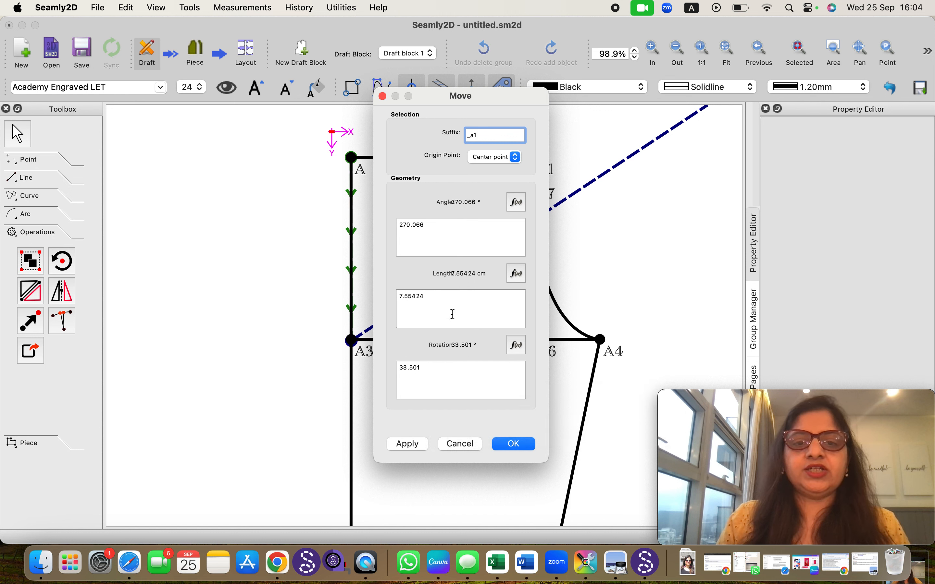
{"action": "left_click_drag", "start_coordinate": [425, 297], "coordinate": [398, 296]}
{"action": "type", "text": "5"}
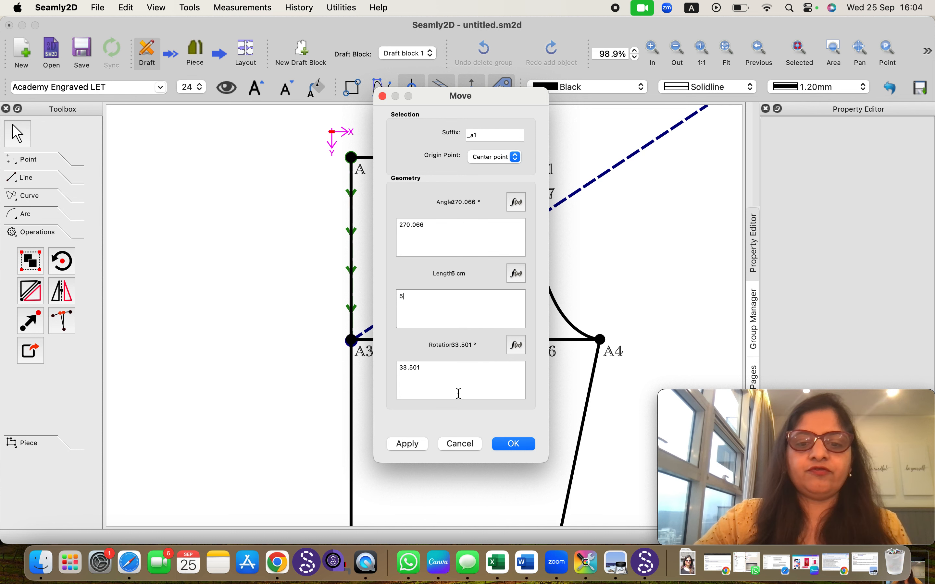
{"action": "left_click", "coordinate": [502, 443]}
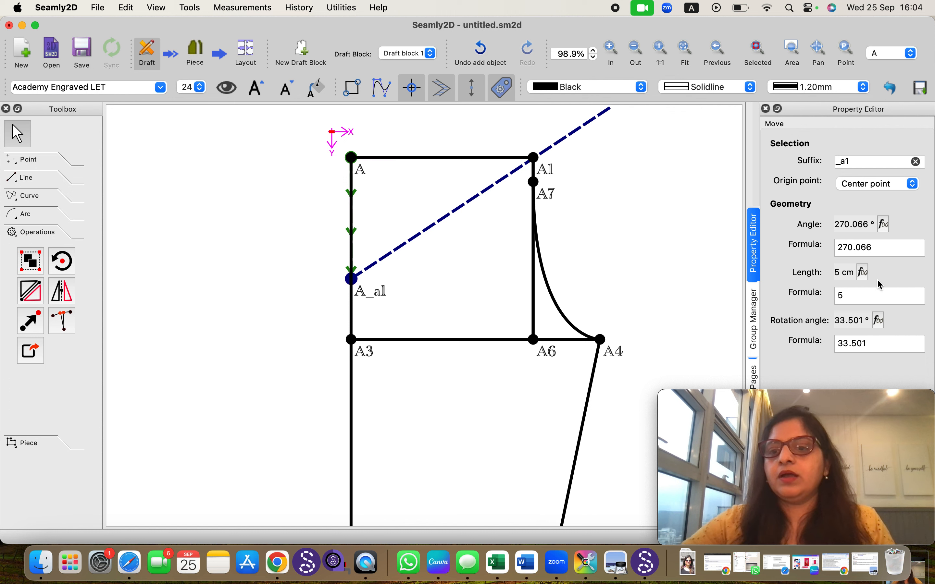
Change the moved point's rotation angle to 60°
{"action": "left_click", "coordinate": [865, 344]}
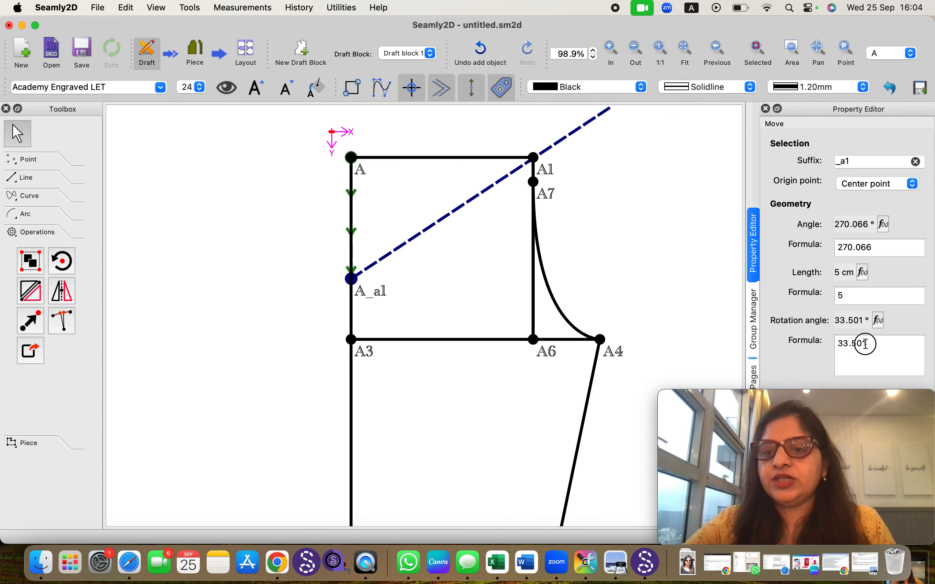
{"action": "key", "text": "BackSpace"}
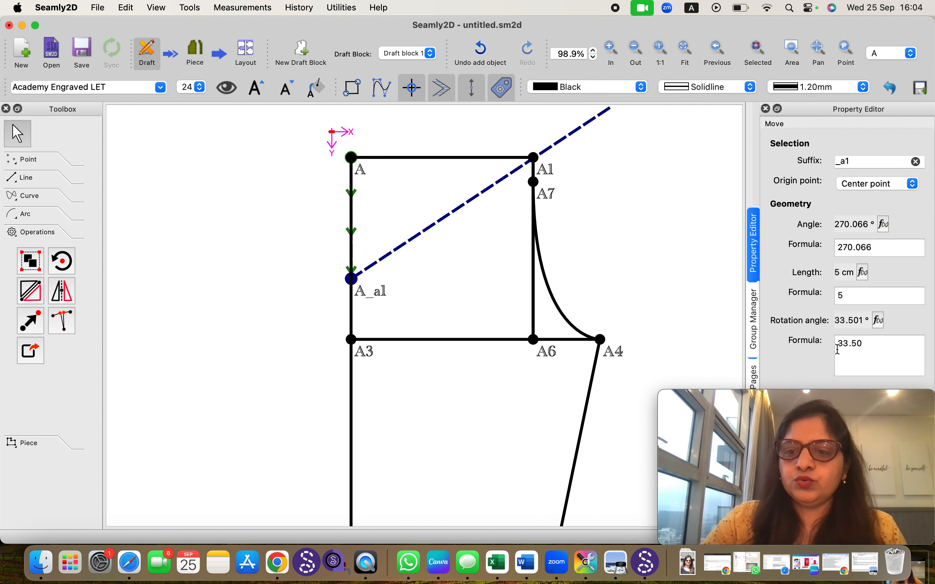
{"action": "key", "text": "BackSpace"}
{"action": "key", "text": "BackSpace"}
{"action": "key", "text": "BackSpace"}
{"action": "key", "text": "BackSpace"}
{"action": "key", "text": "BackSpace"}
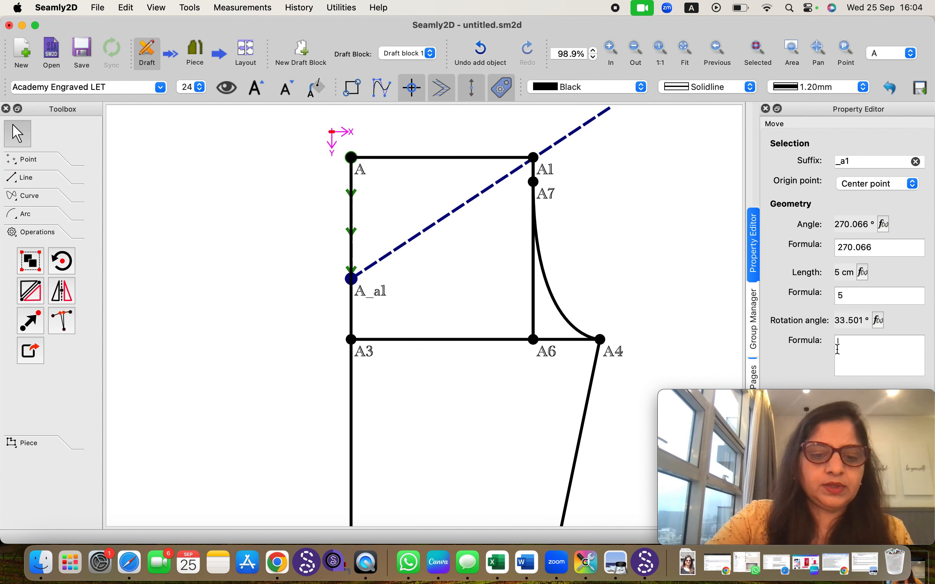
{"action": "type", "text": "60"}
{"action": "key", "text": "Return"}
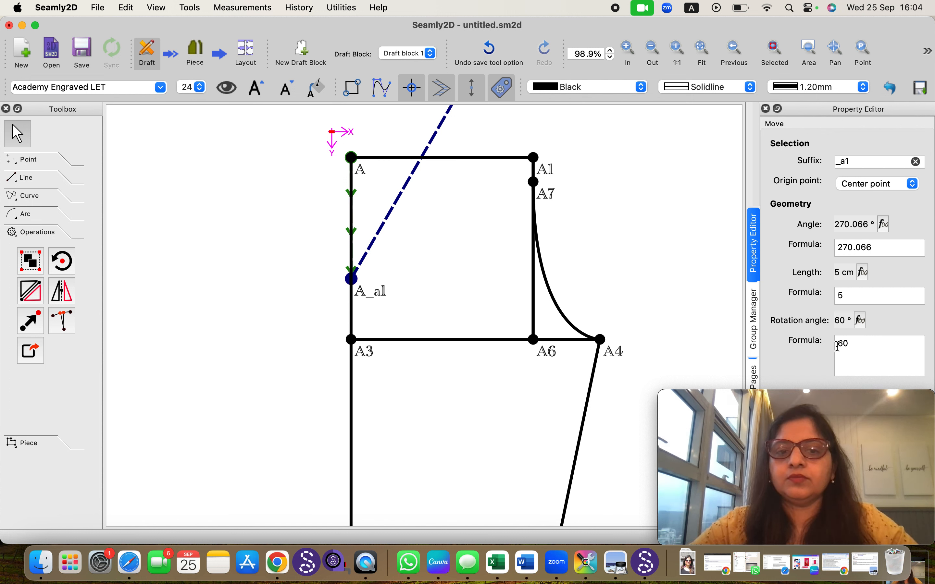
Change the move angle to 180°
{"action": "left_click", "coordinate": [876, 249]}
{"action": "left_click_drag", "start_coordinate": [875, 250], "coordinate": [821, 255]}
{"action": "type", "text": "180"}
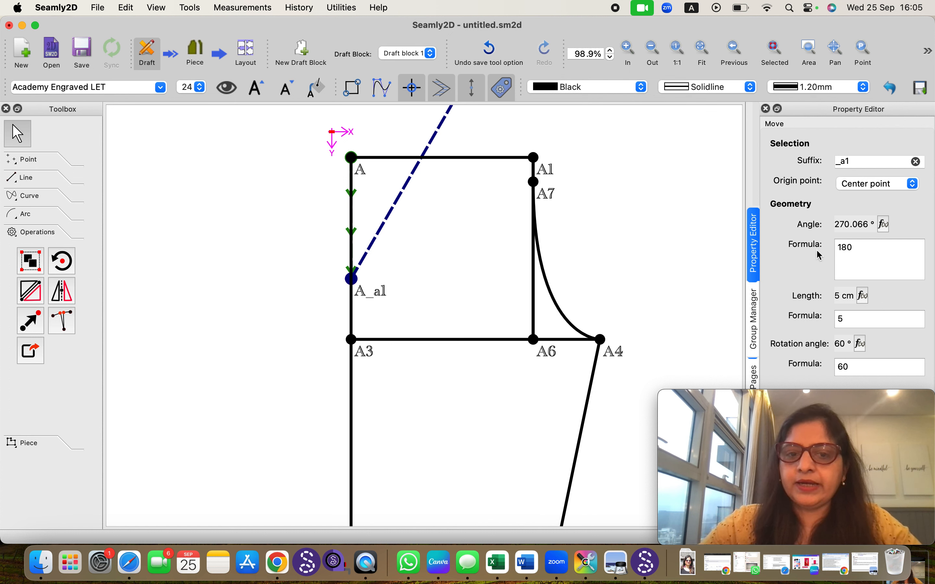
{"action": "key", "text": "Return"}
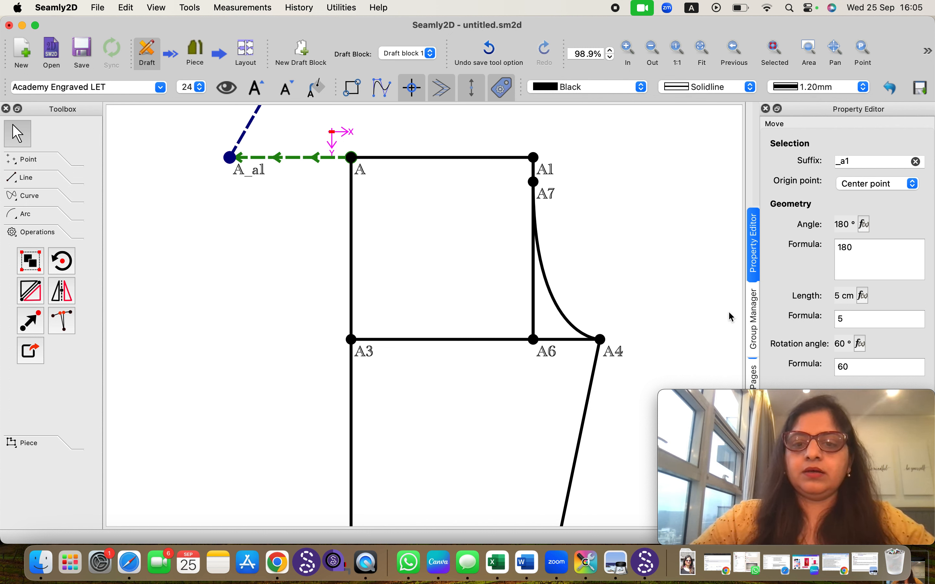
Undo the move of point A and its edits
{"action": "left_click", "coordinate": [683, 309]}
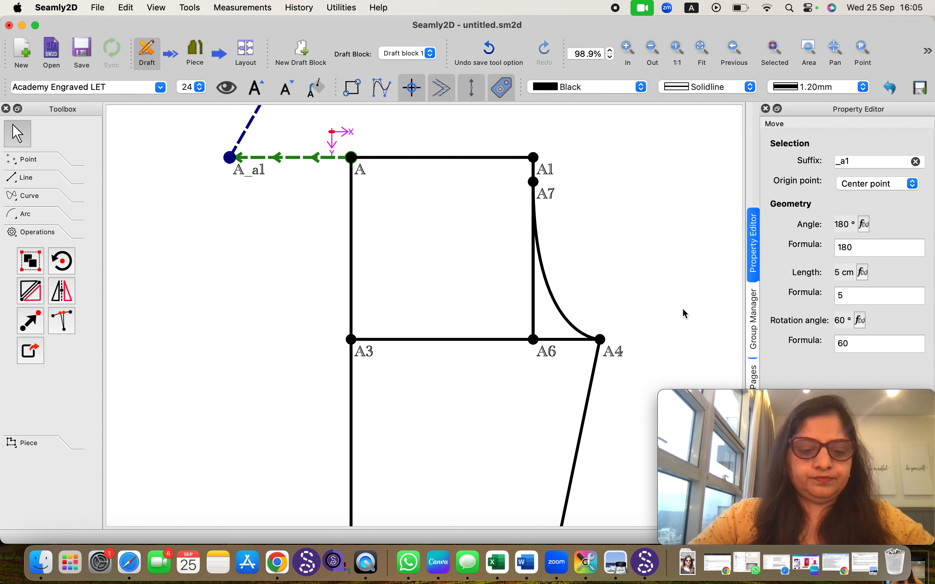
{"action": "key", "text": "super+z"}
{"action": "key", "text": "super+z"}
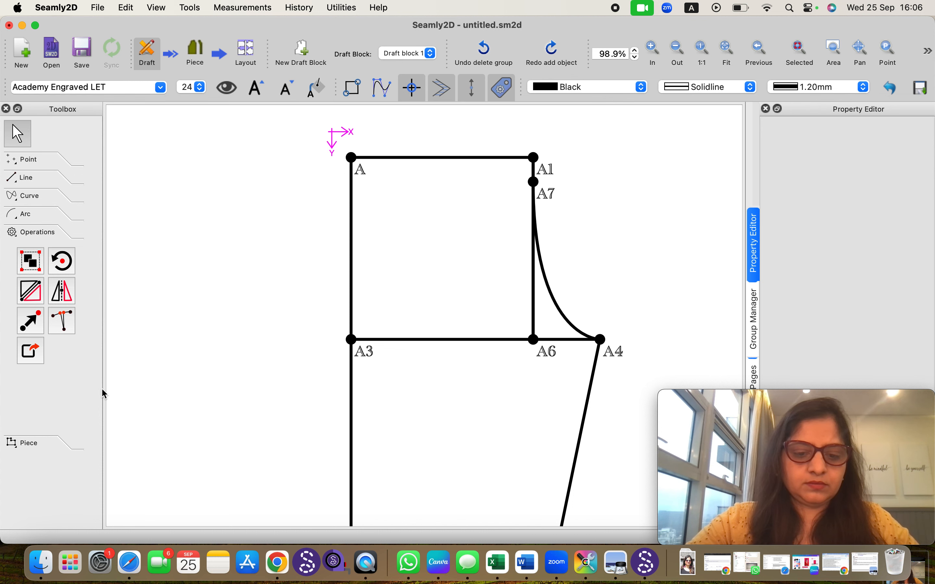
{"action": "key", "text": "super+shift+5"}
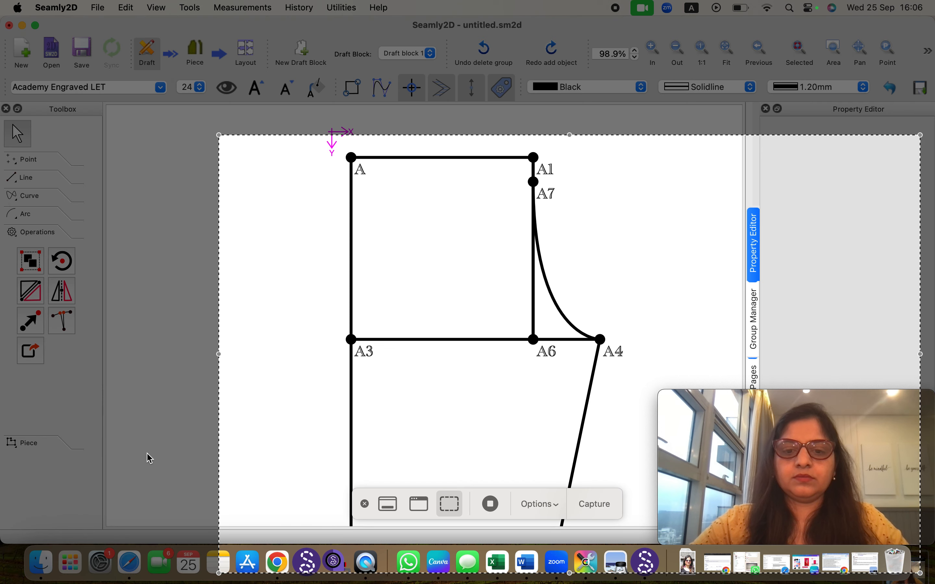